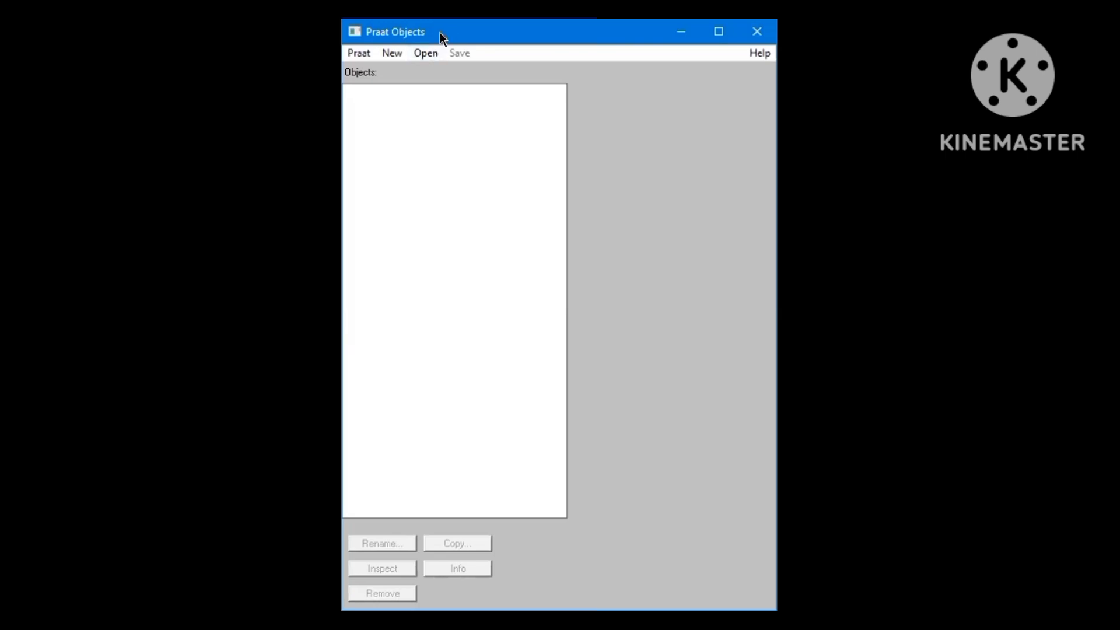
Read 'Are you being honest right now_' from the Unduhan folder into the object list as a Sound.
{"action": "key", "text": "alt+o"}
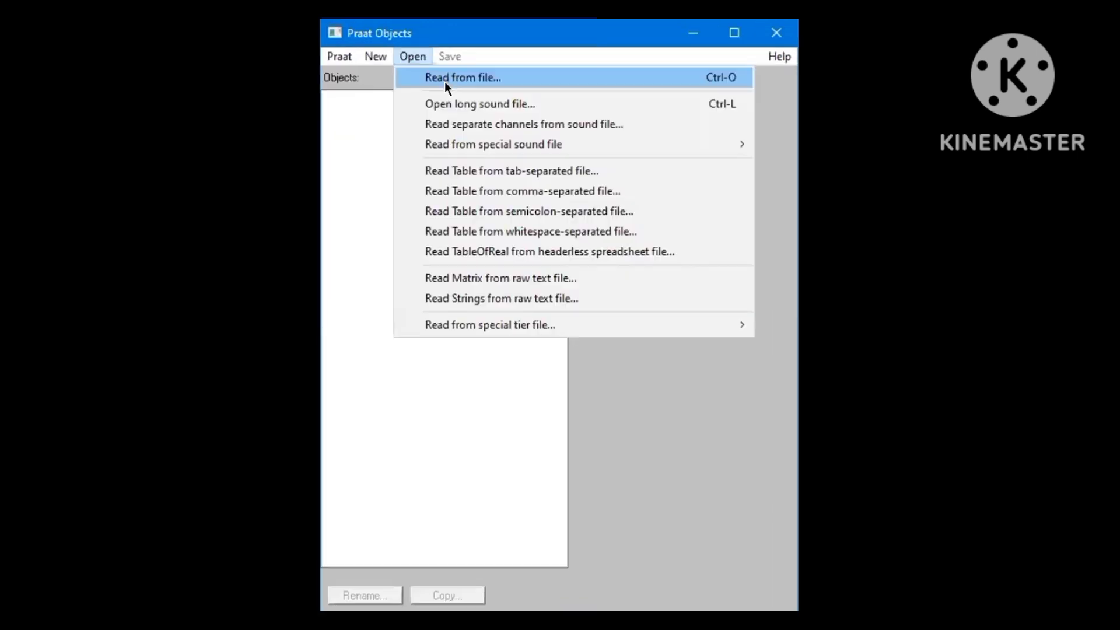
{"action": "left_click", "coordinate": [443, 77]}
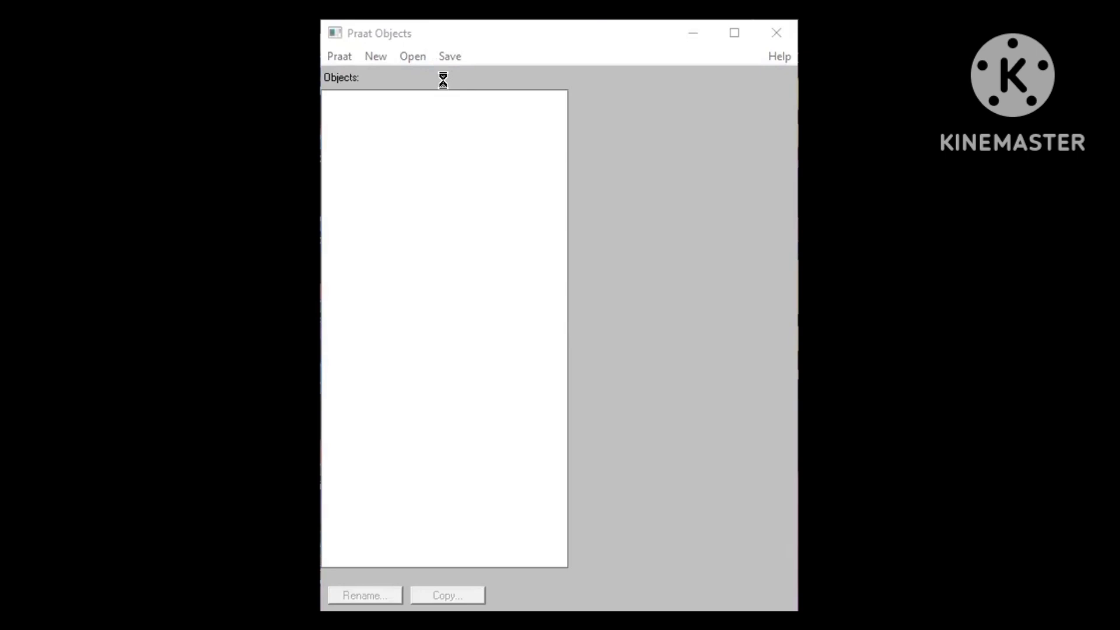
{"action": "key", "text": "ctrl+o"}
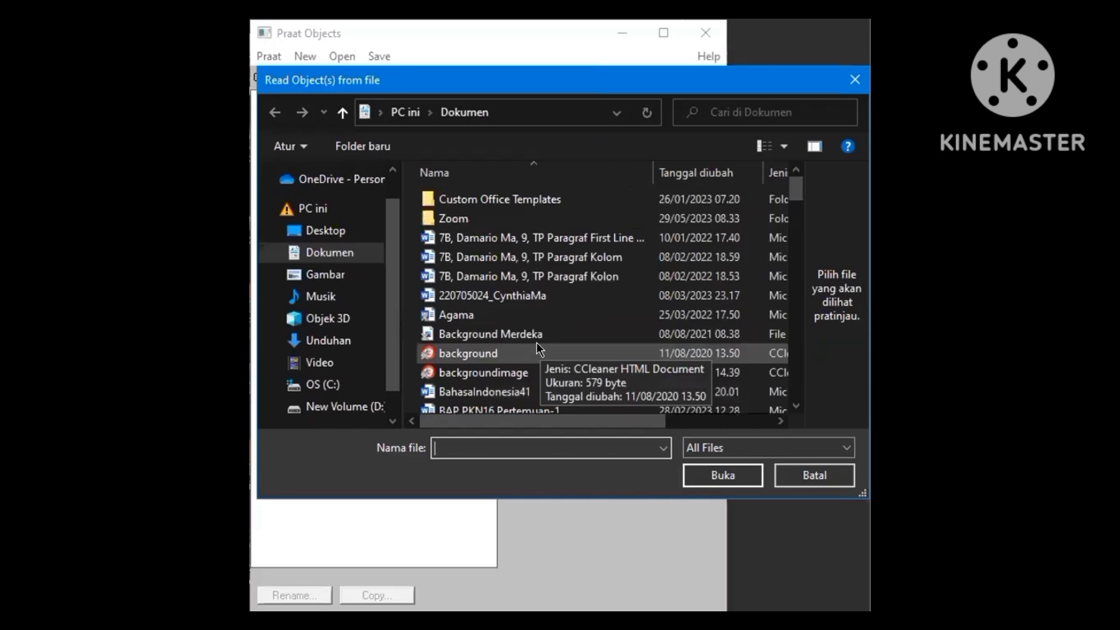
{"action": "scroll", "coordinate": [409, 350], "scroll_direction": "down", "scroll_amount": 4}
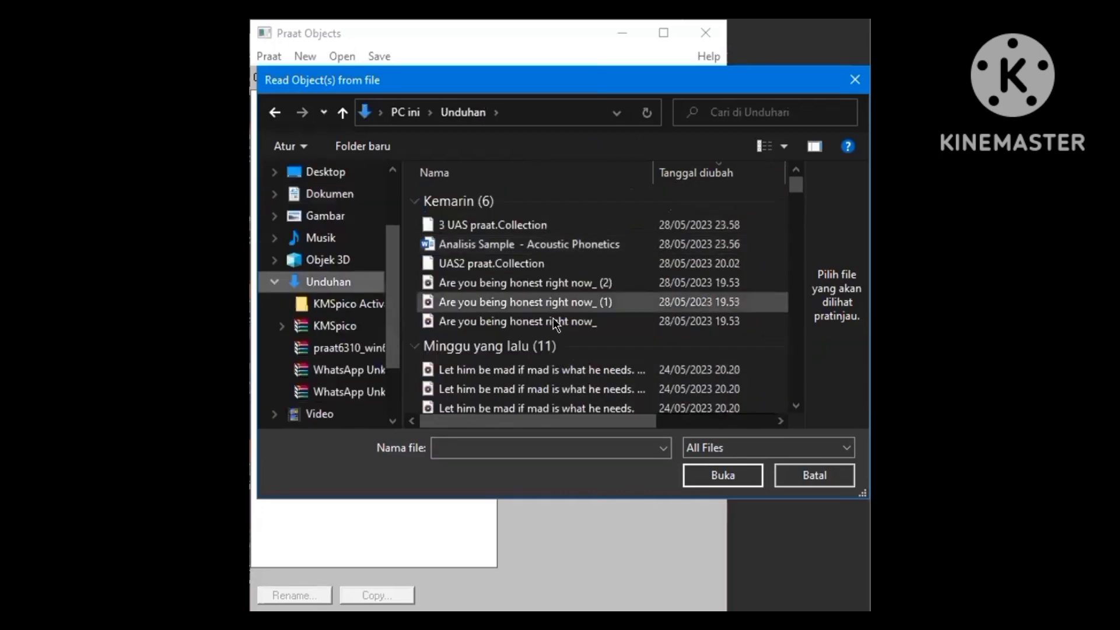
{"action": "left_click", "coordinate": [554, 322]}
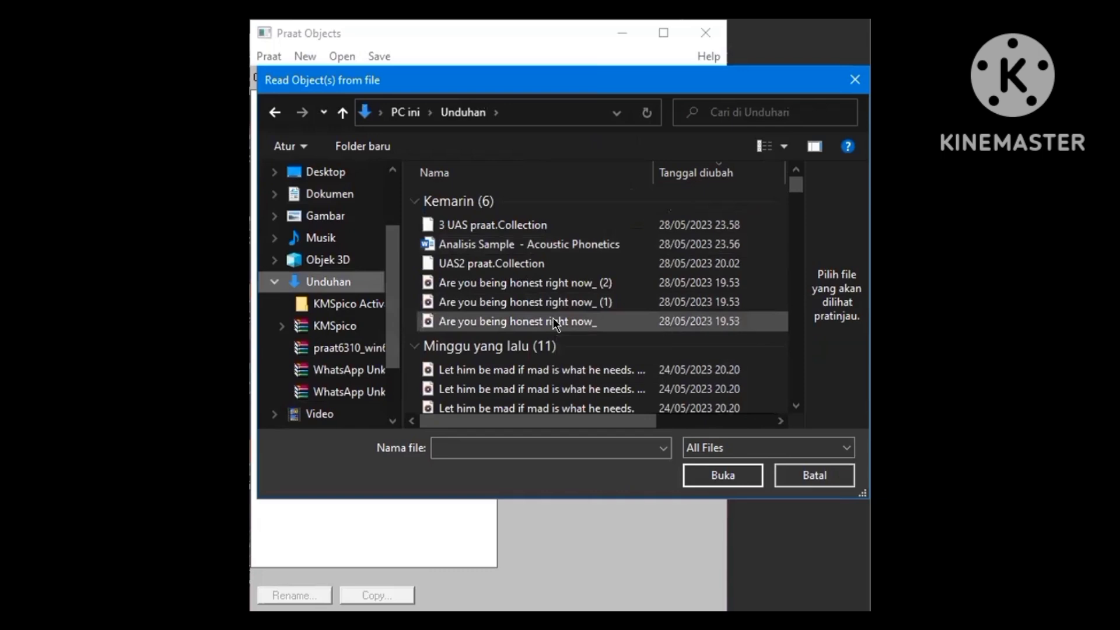
{"action": "left_click", "coordinate": [723, 475]}
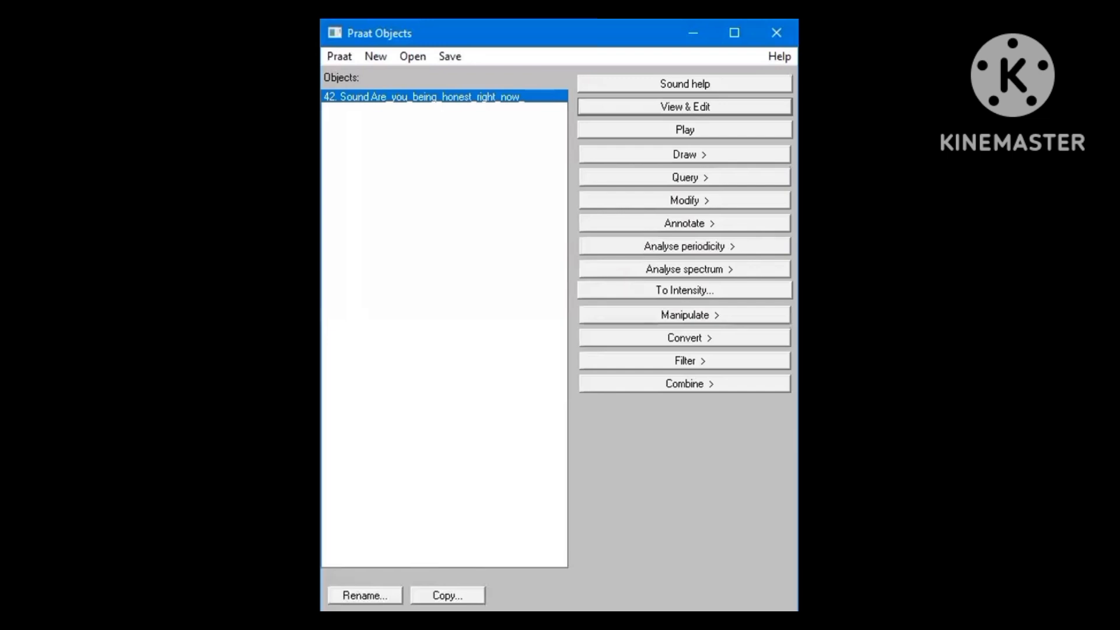
Rename the Sound to 'honest; american', which Praat stores as honest__american.
{"action": "left_click", "coordinate": [365, 595]}
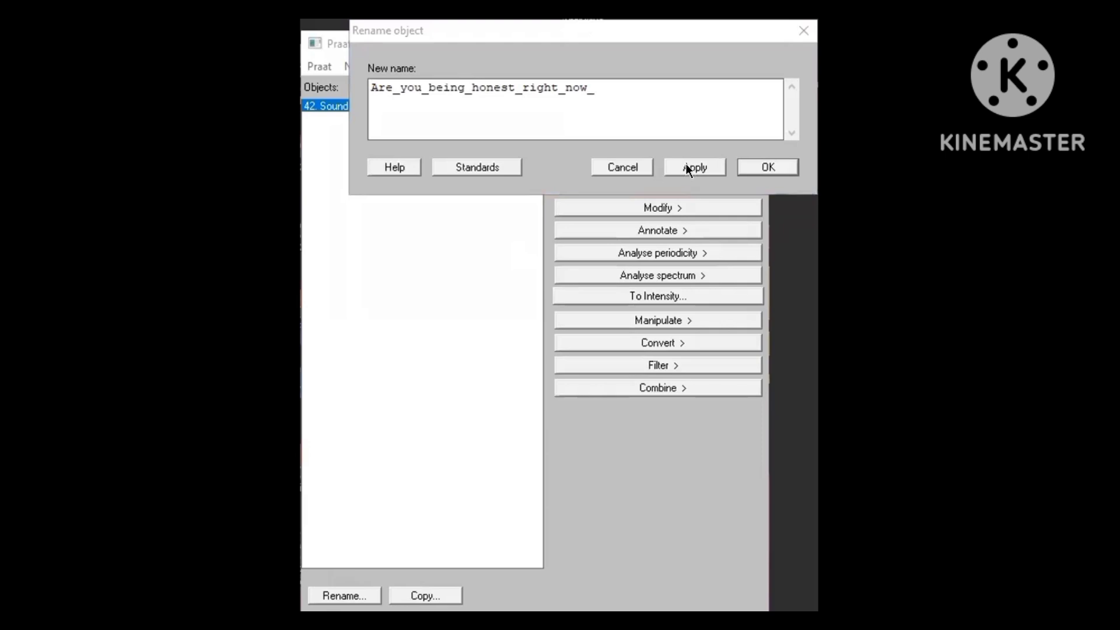
{"action": "double_click", "coordinate": [374, 92]}
{"action": "key", "text": "BackSpace"}
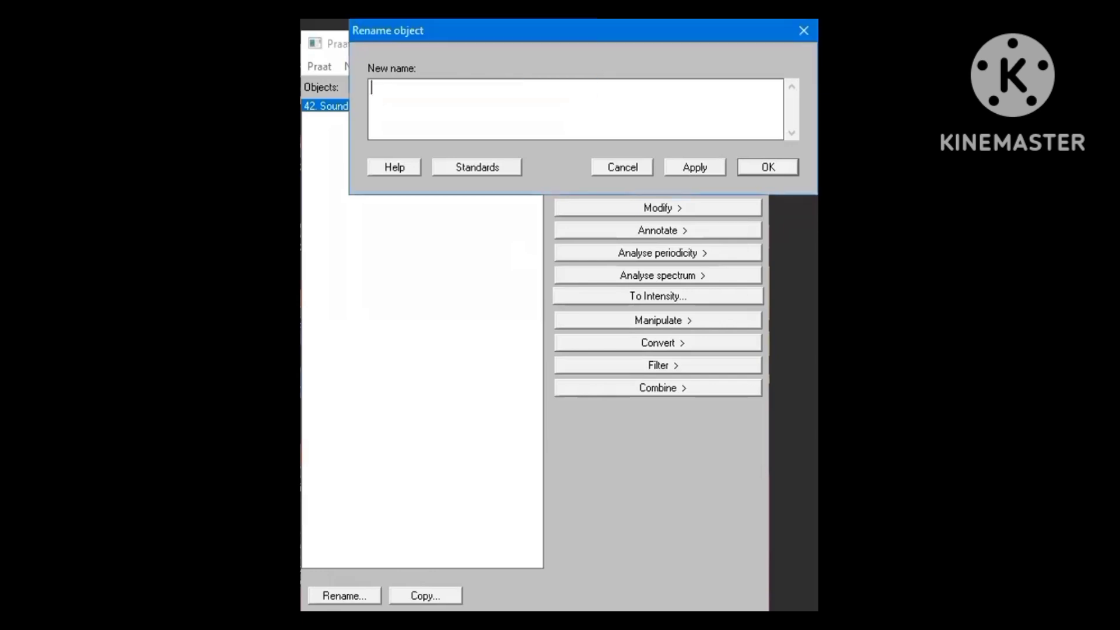
{"action": "type", "text": "honest; american"}
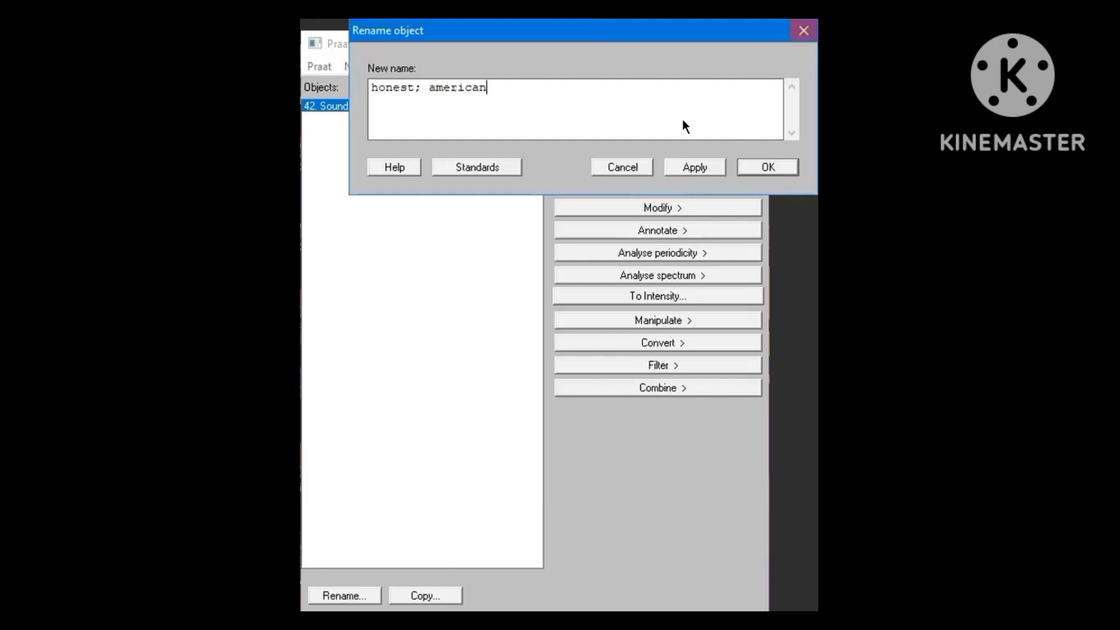
{"action": "key", "text": "Return"}
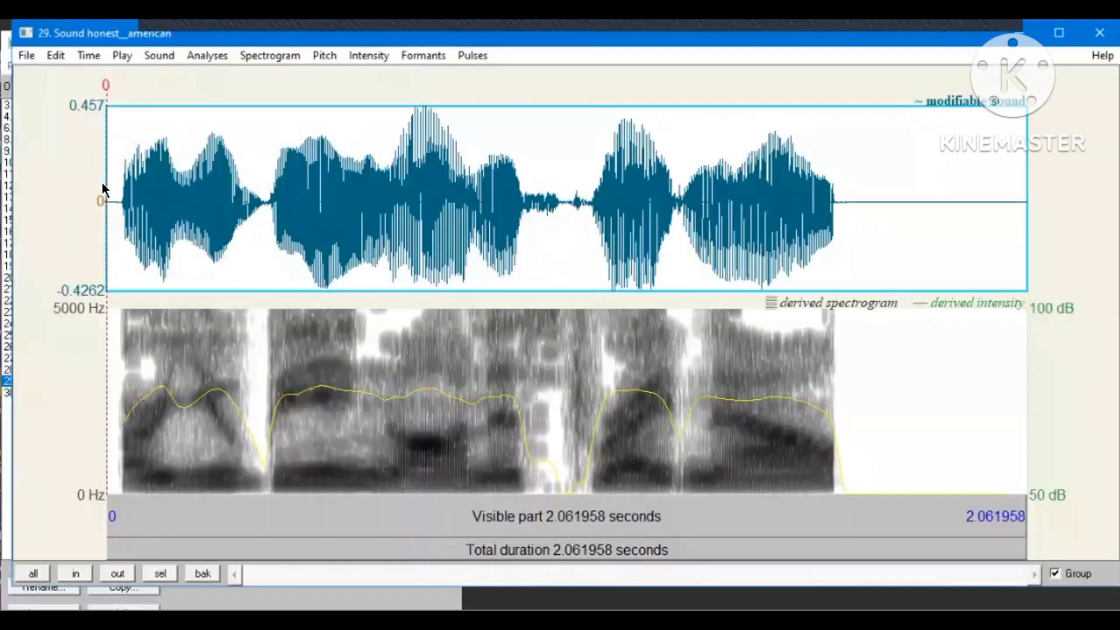
Play the sound and cut the trailing silence in two passes, shortening it to 1.631208 s.
{"action": "left_click", "coordinate": [103, 182]}
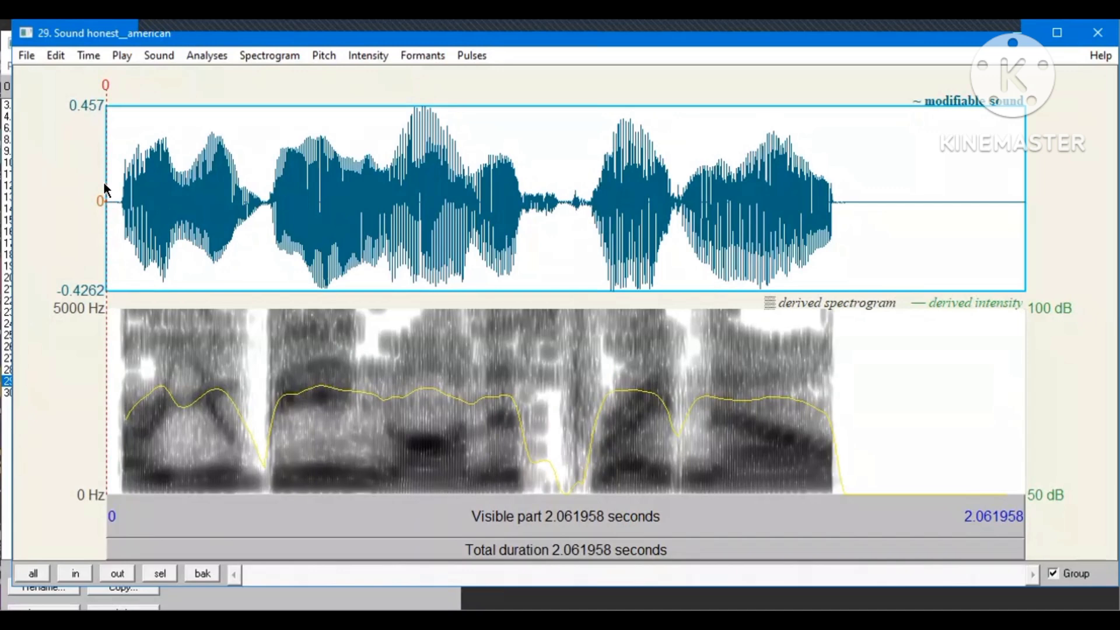
{"action": "key", "text": "Tab"}
{"action": "left_click", "coordinate": [847, 201]}
{"action": "left_click_drag", "start_coordinate": [888, 203], "coordinate": [1030, 202]}
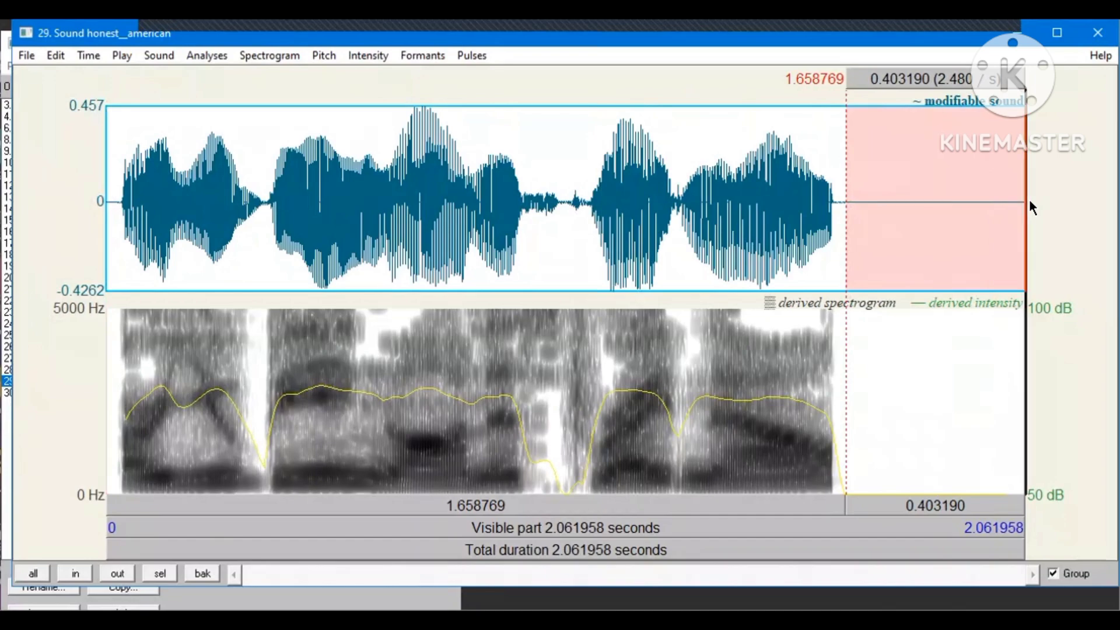
{"action": "key", "text": "ctrl+x"}
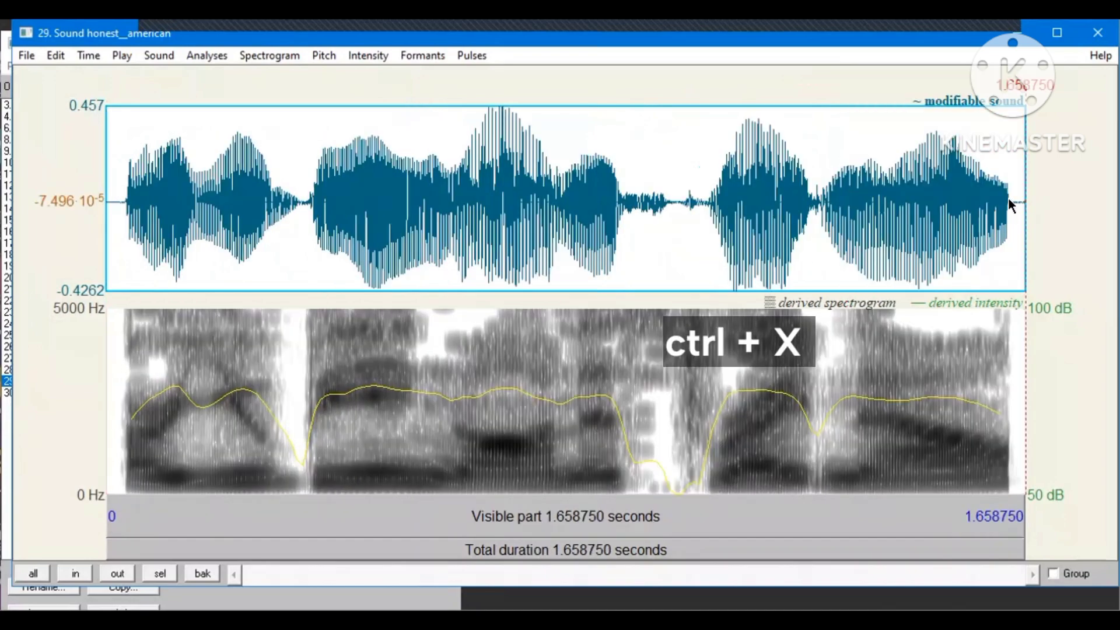
{"action": "left_click", "coordinate": [1010, 201]}
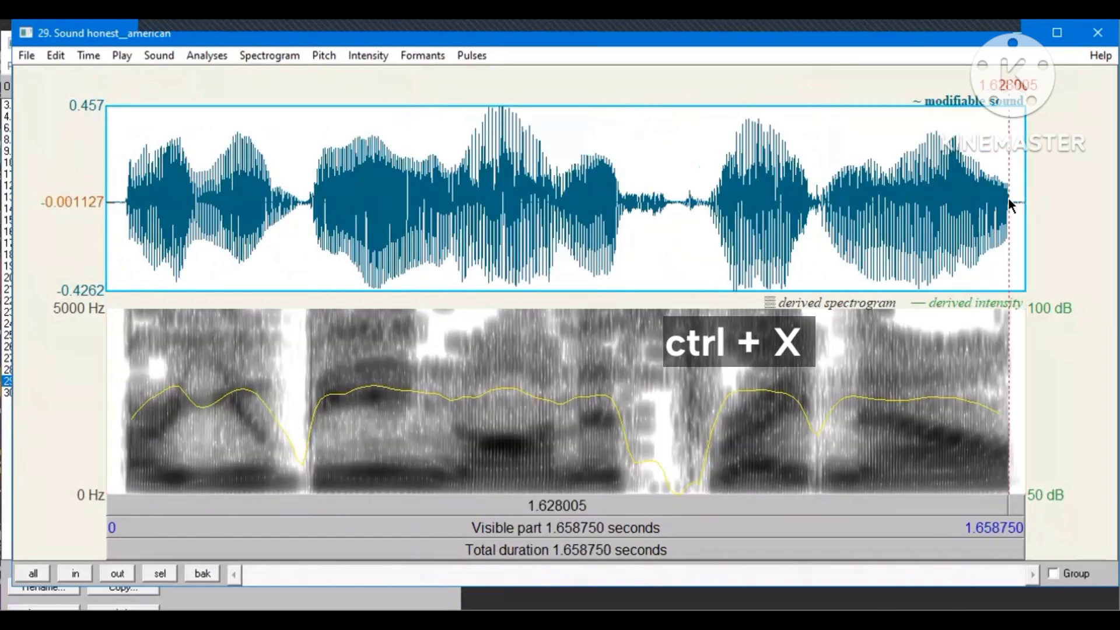
{"action": "left_click_drag", "start_coordinate": [1010, 201], "coordinate": [1027, 206]}
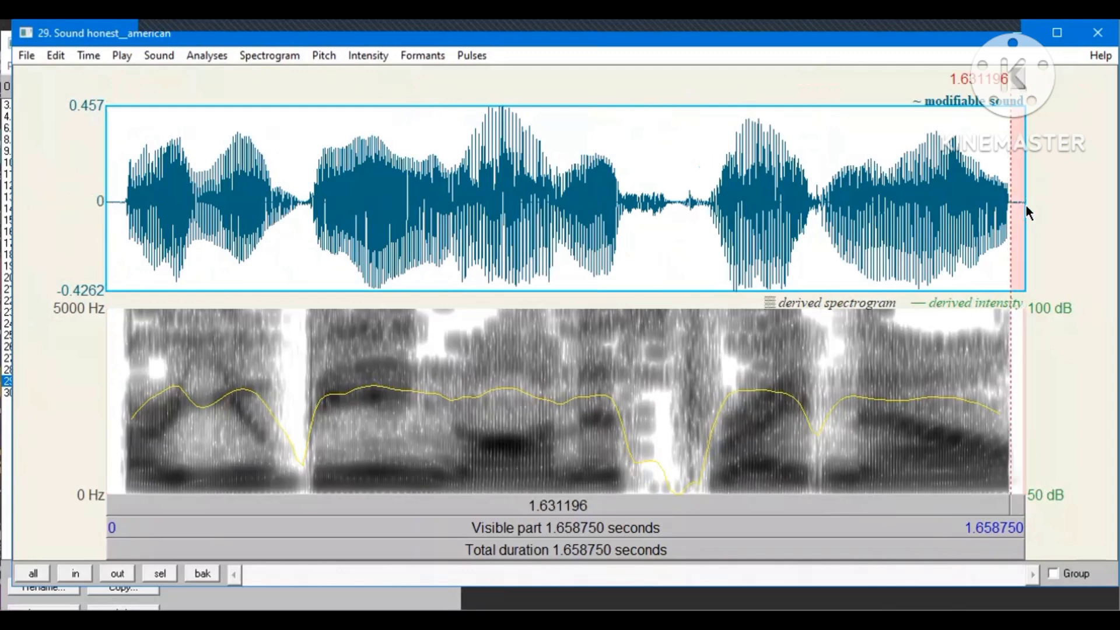
{"action": "key", "text": "ctrl+x"}
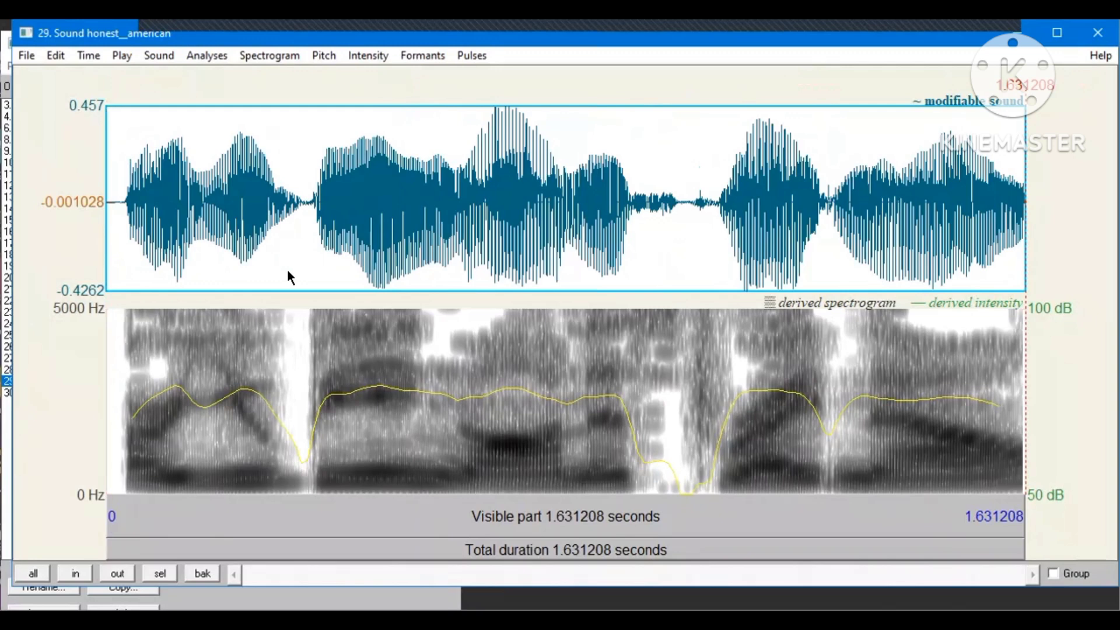
Show only the pitch contour, hide intensity, and select the whole sound.
{"action": "left_click", "coordinate": [320, 57]}
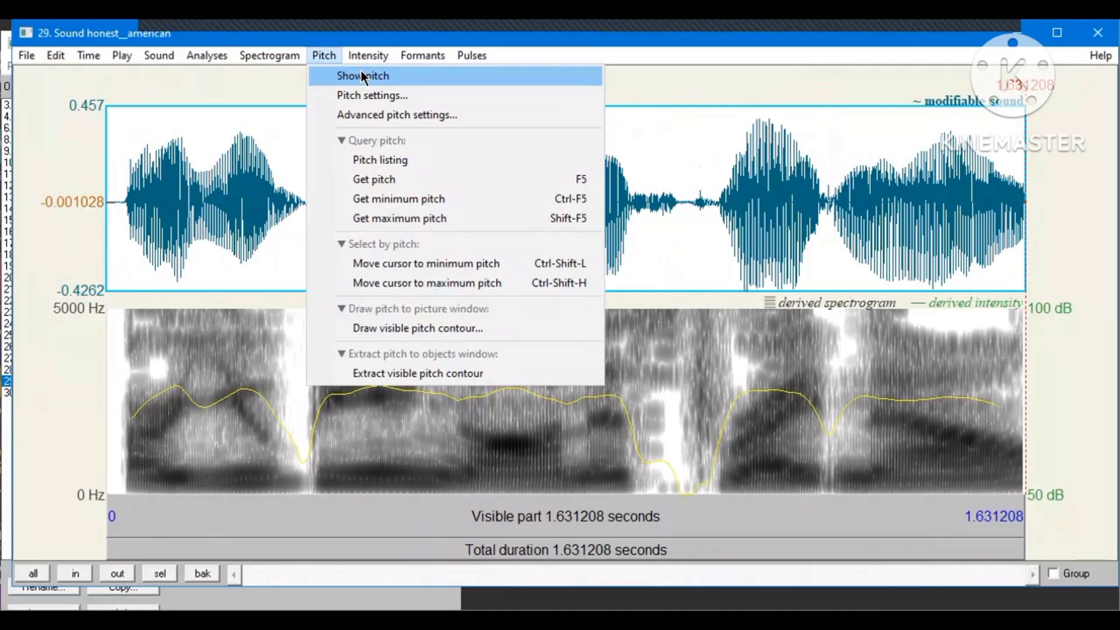
{"action": "left_click", "coordinate": [366, 71]}
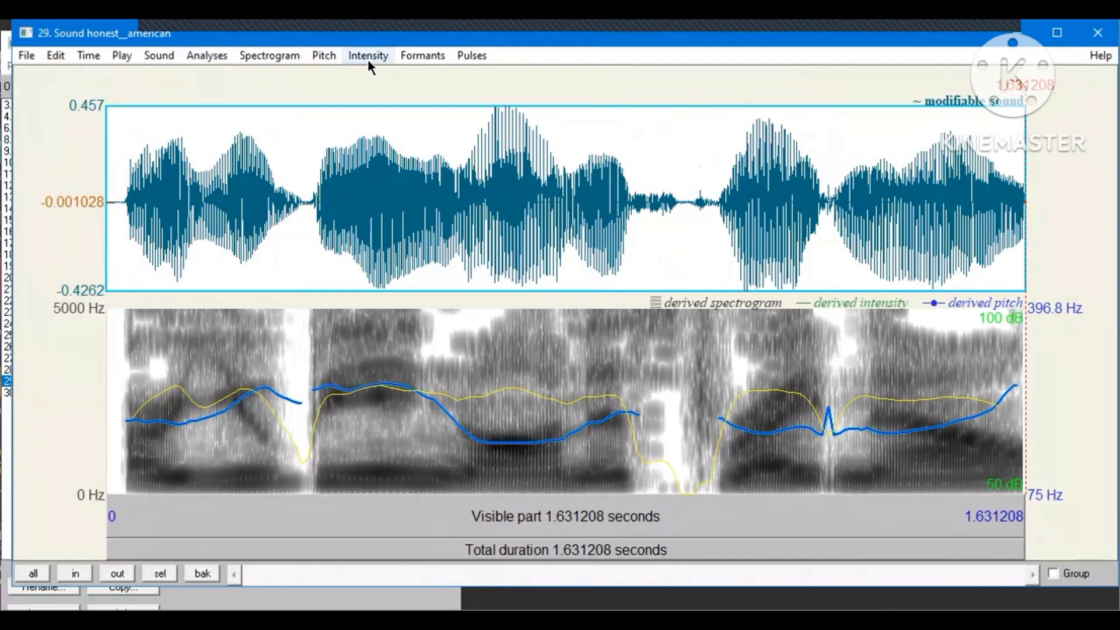
{"action": "left_click", "coordinate": [364, 56]}
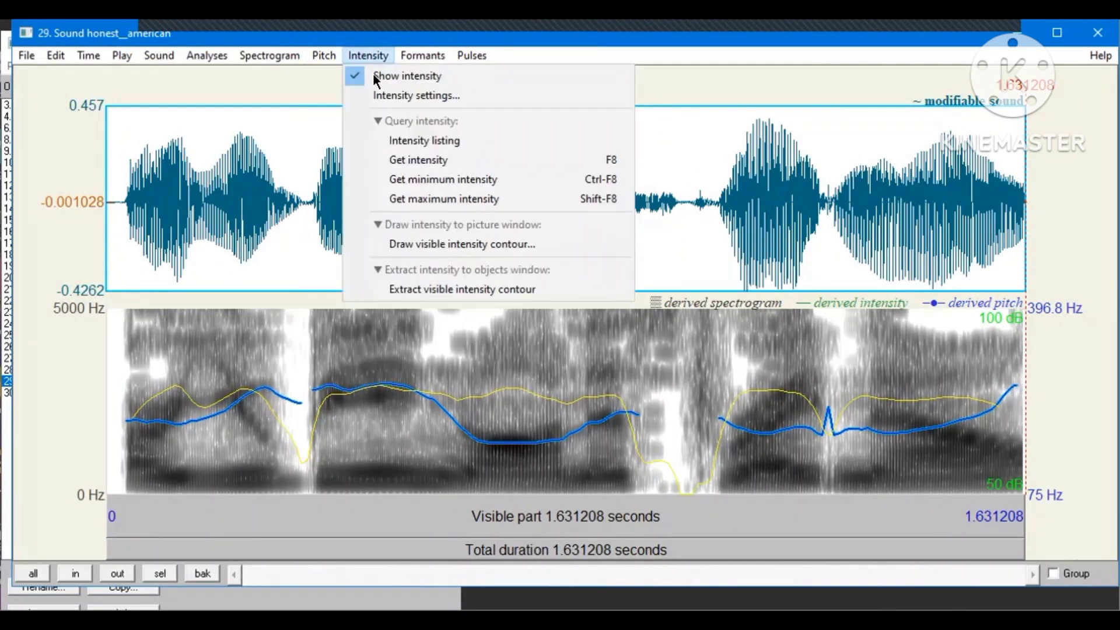
{"action": "key", "text": "Return"}
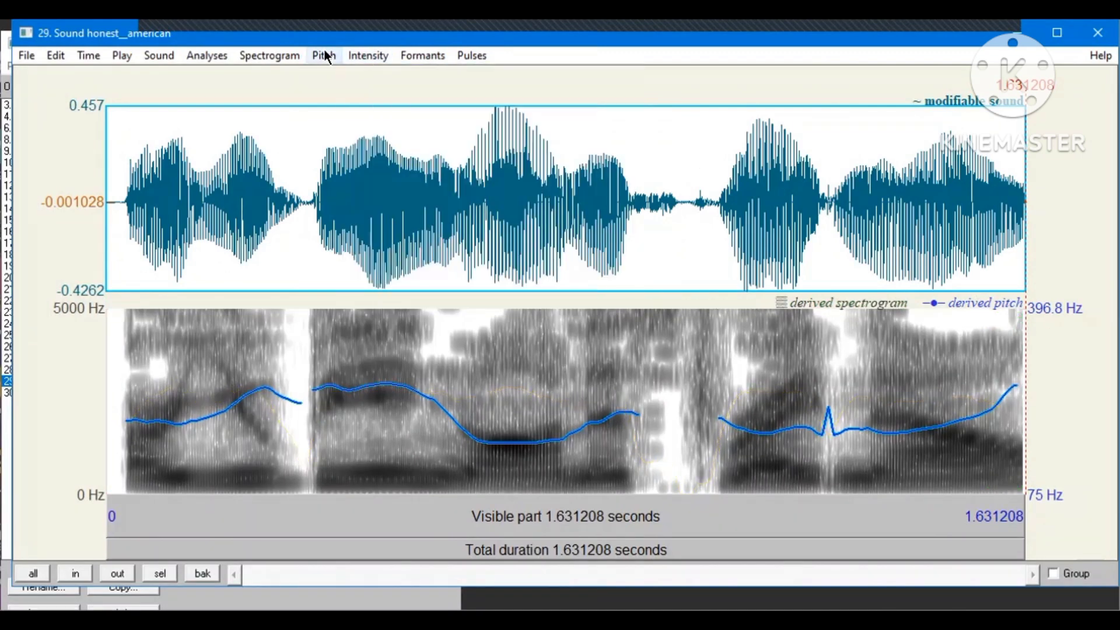
{"action": "left_click", "coordinate": [325, 56]}
{"action": "left_click", "coordinate": [99, 139]}
{"action": "left_click_drag", "start_coordinate": [100, 139], "coordinate": [1057, 178]}
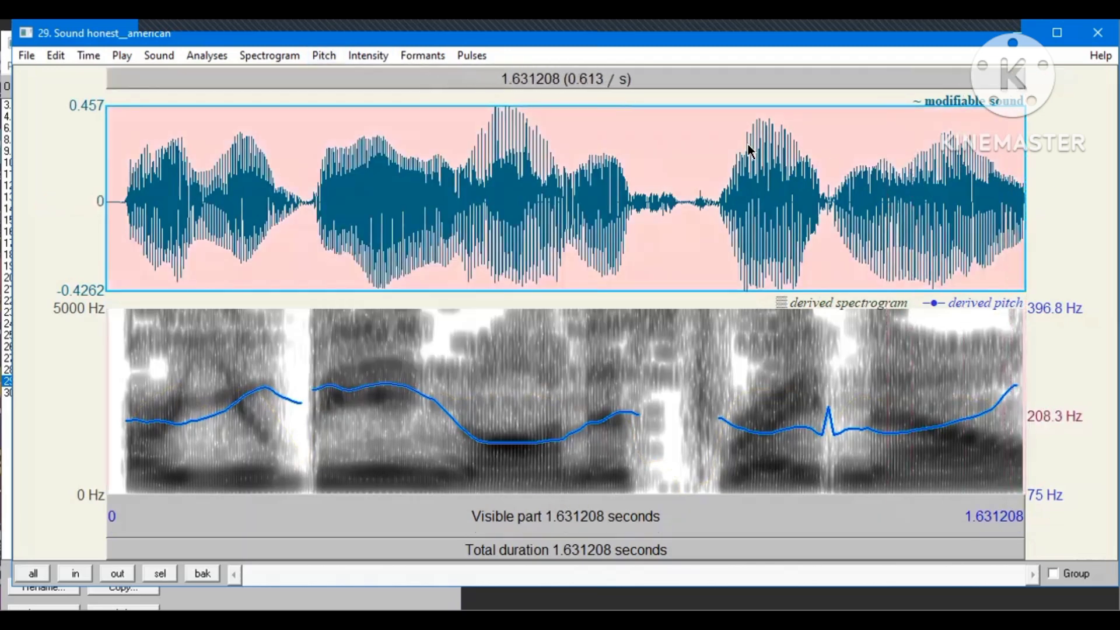
Report the mean (208.3 Hz), minimum (163.5 Hz) and maximum (266.5 Hz) pitch.
{"action": "left_click", "coordinate": [327, 58]}
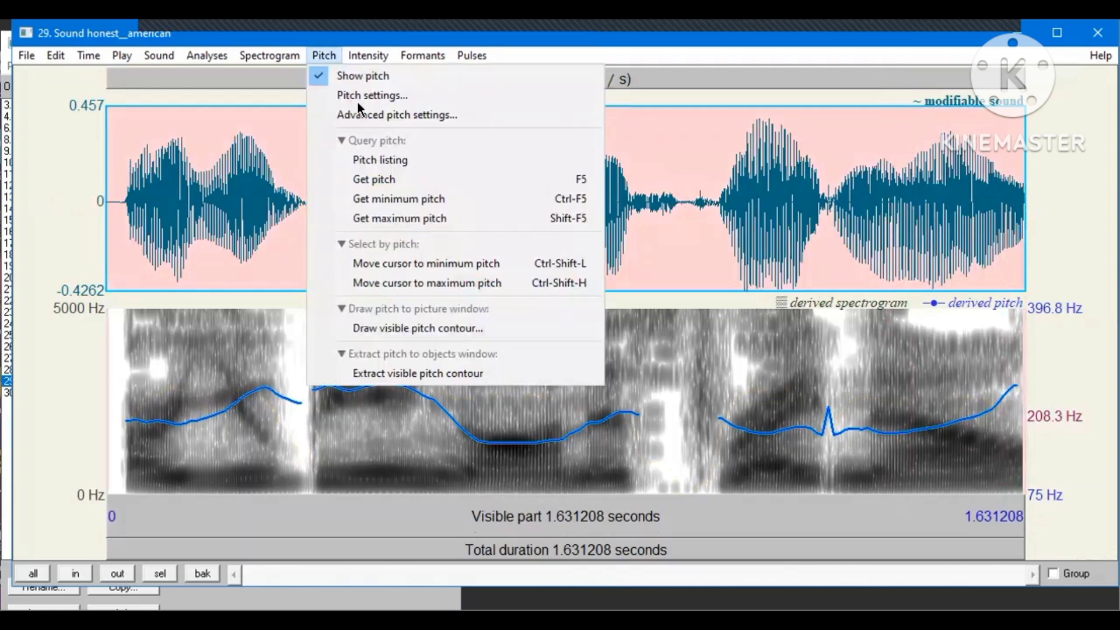
{"action": "left_click", "coordinate": [387, 177]}
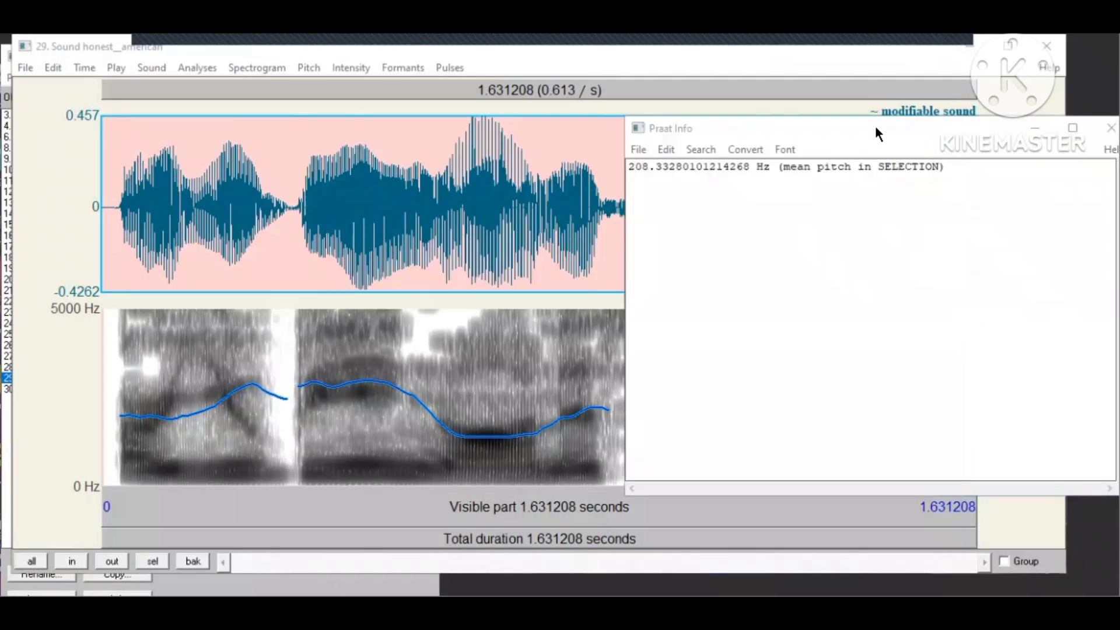
{"action": "left_click", "coordinate": [315, 70]}
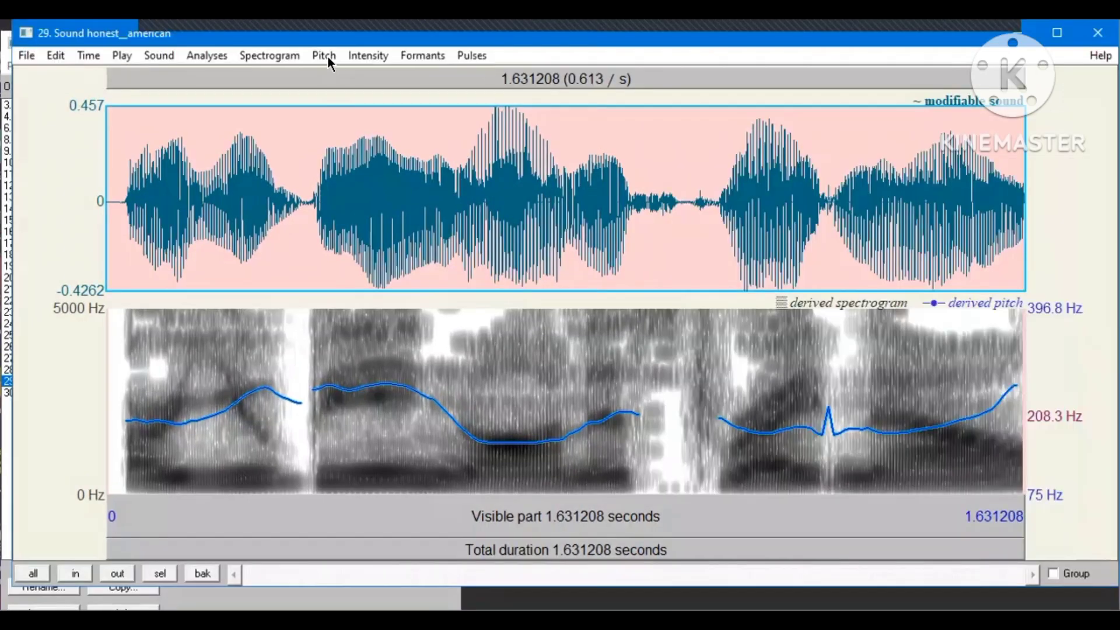
{"action": "left_click", "coordinate": [369, 55]}
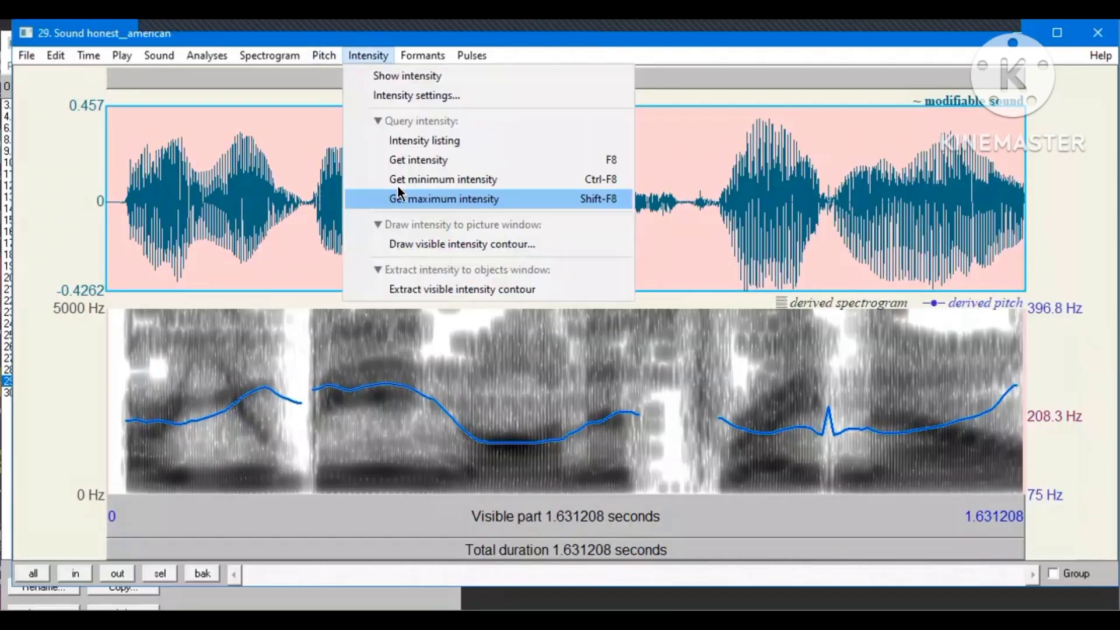
{"action": "left_click", "coordinate": [320, 58]}
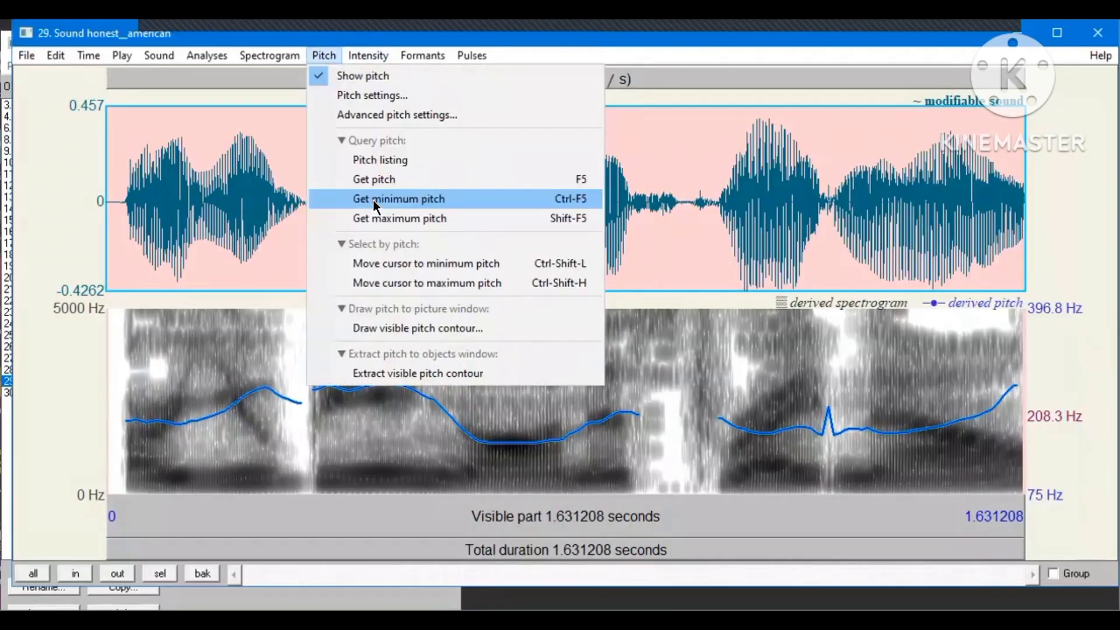
{"action": "left_click", "coordinate": [374, 199]}
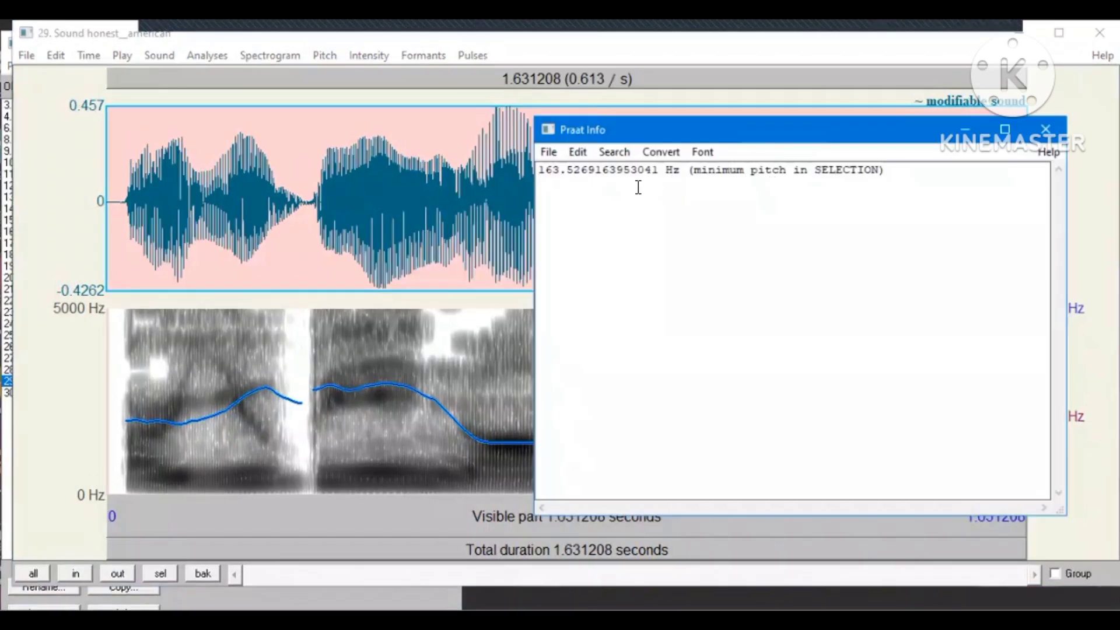
{"action": "left_click", "coordinate": [328, 55]}
{"action": "left_click", "coordinate": [397, 219]}
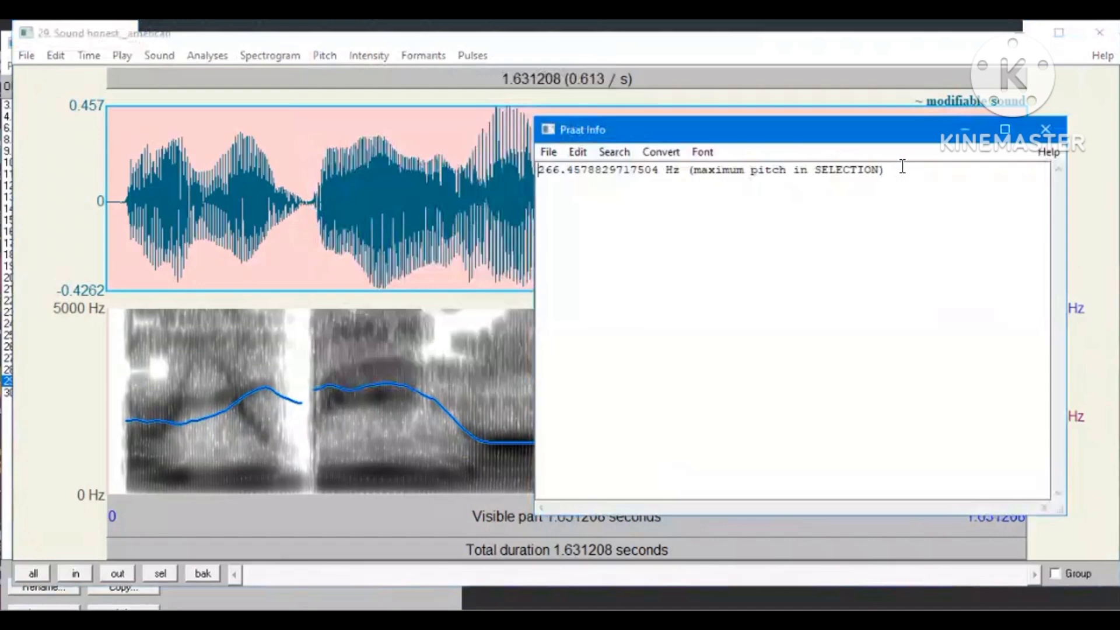
{"action": "left_click", "coordinate": [738, 193]}
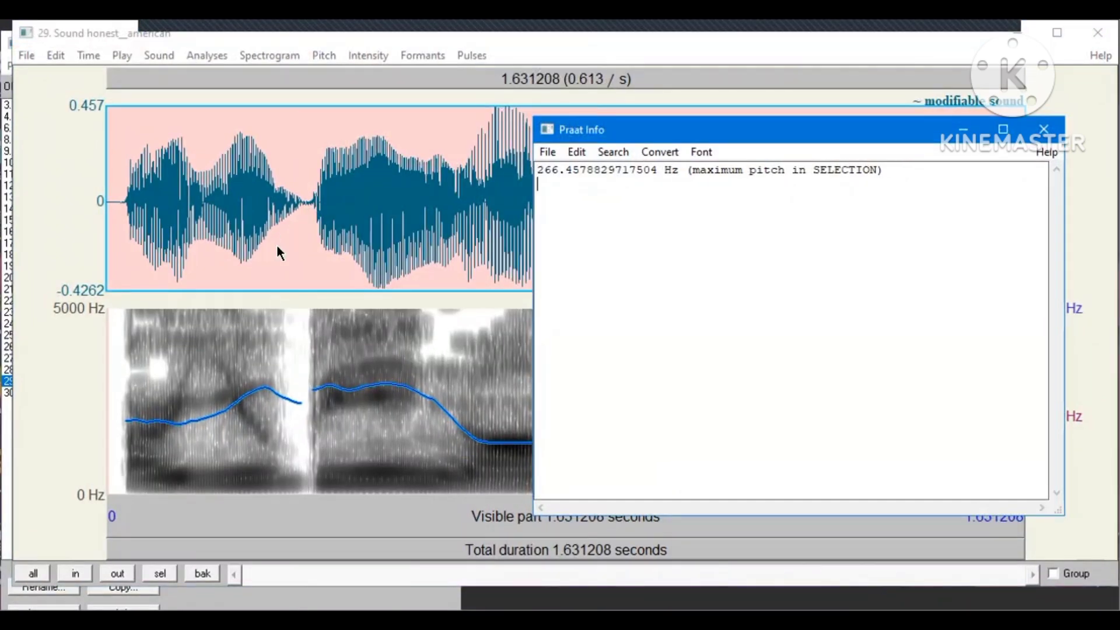
Move the cursor to the lowest pitch point at 0.704255 s.
{"action": "left_click", "coordinate": [961, 131]}
{"action": "left_click", "coordinate": [330, 55]}
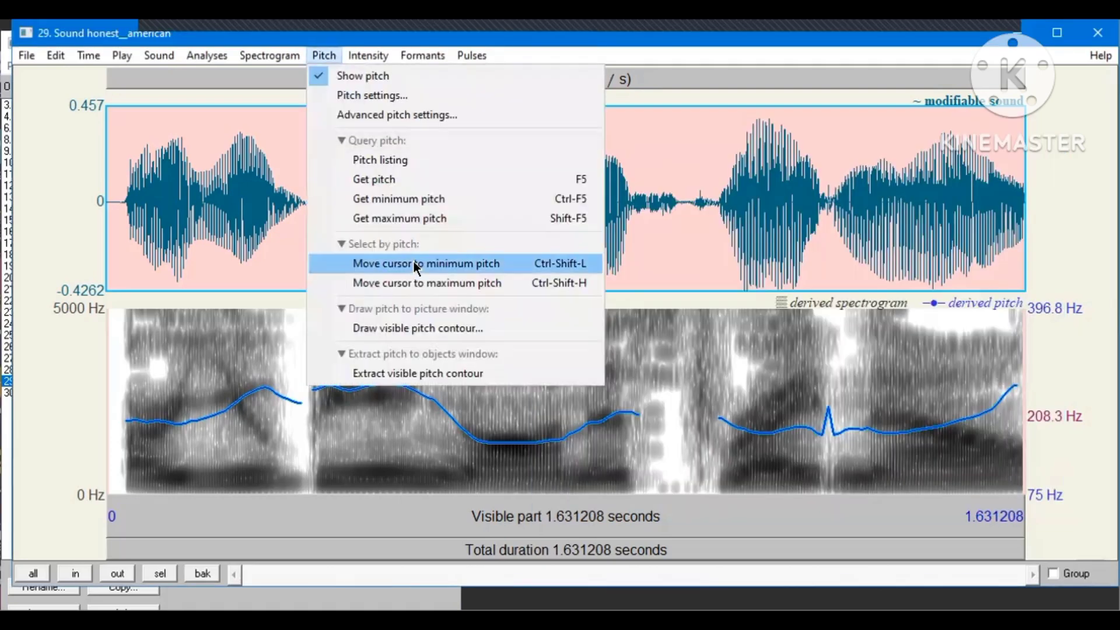
{"action": "left_click", "coordinate": [415, 264]}
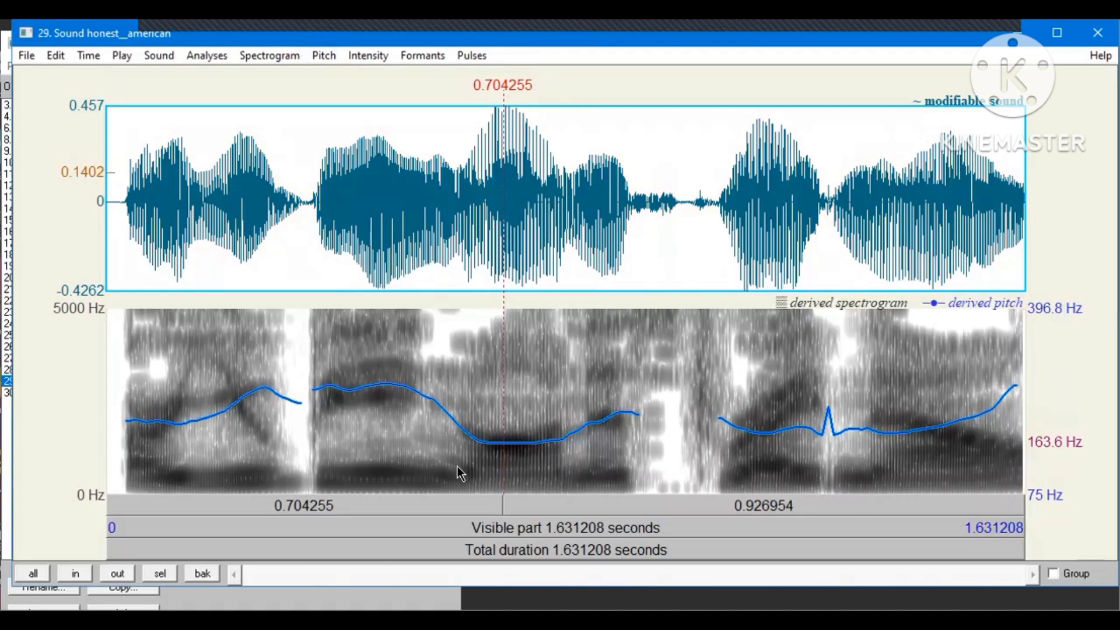
Reselect the whole sound and move the cursor to the highest pitch point at 0.498418 s (about 266.4 Hz).
{"action": "left_click_drag", "start_coordinate": [855, 150], "coordinate": [1023, 150]}
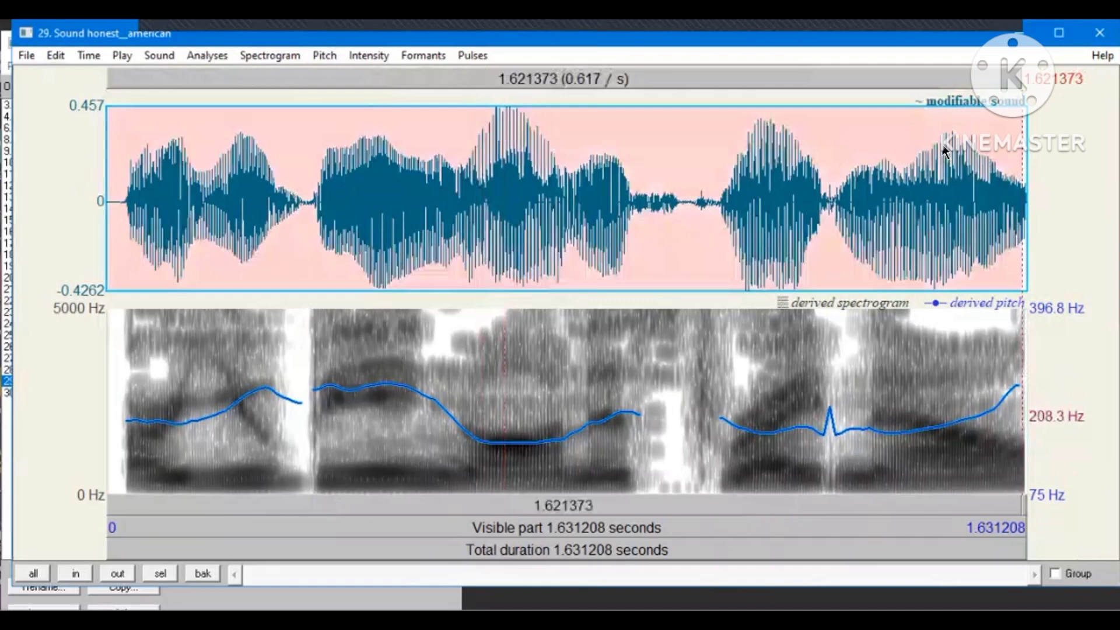
{"action": "left_click", "coordinate": [322, 56]}
{"action": "left_click", "coordinate": [438, 283]}
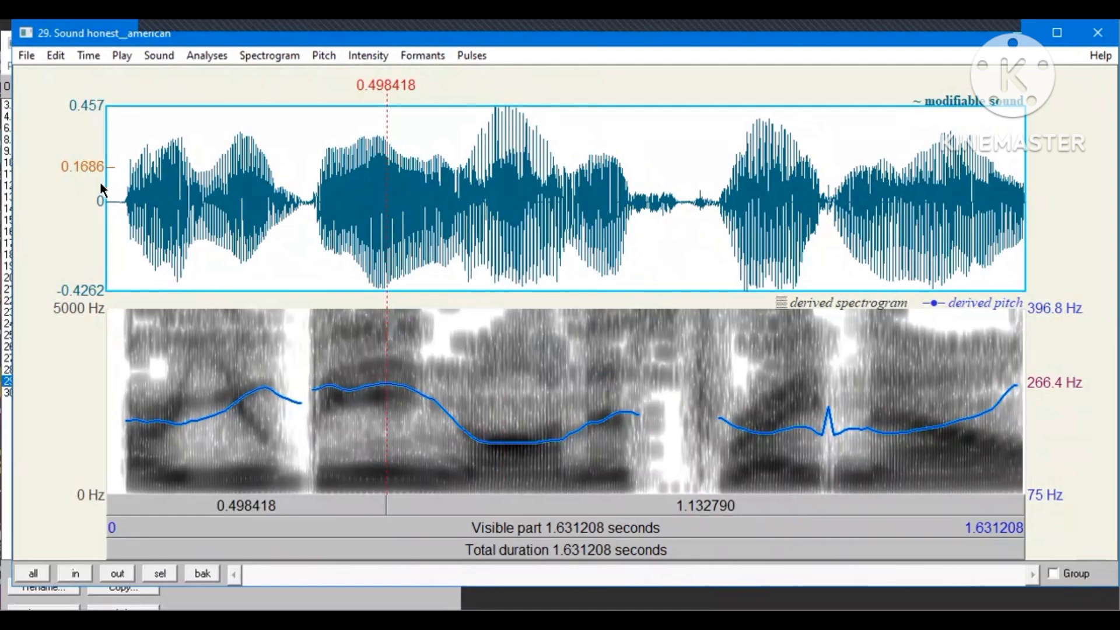
{"action": "left_click_drag", "start_coordinate": [102, 190], "coordinate": [1027, 175]}
{"action": "left_click", "coordinate": [323, 57]}
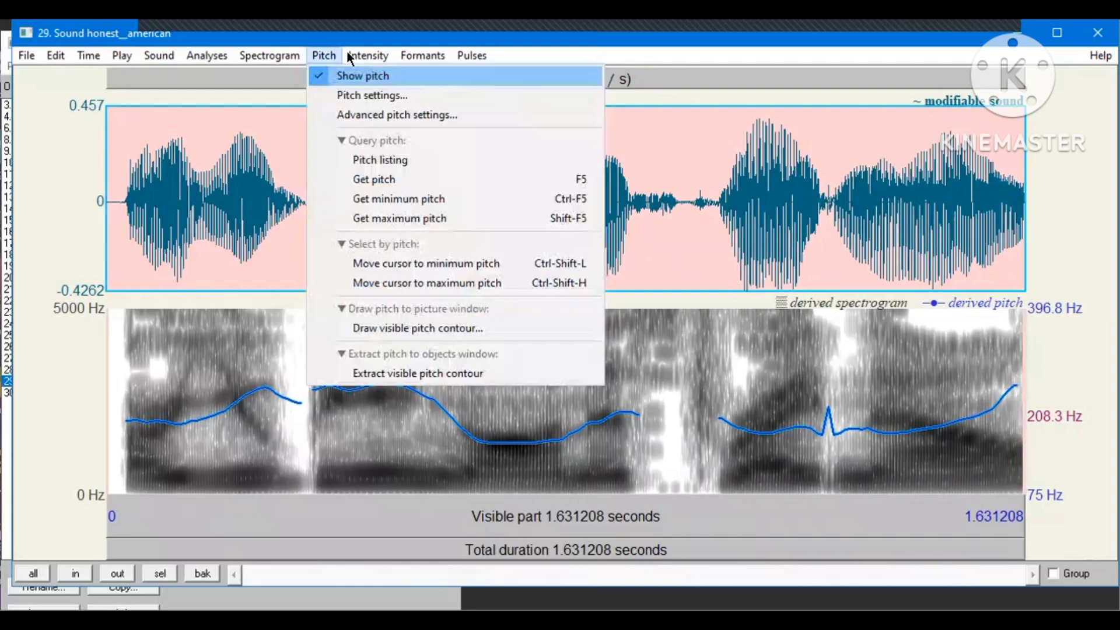
Replace the pitch curve with the intensity contour on the spectrogram.
{"action": "left_click", "coordinate": [368, 76]}
{"action": "left_click", "coordinate": [376, 55]}
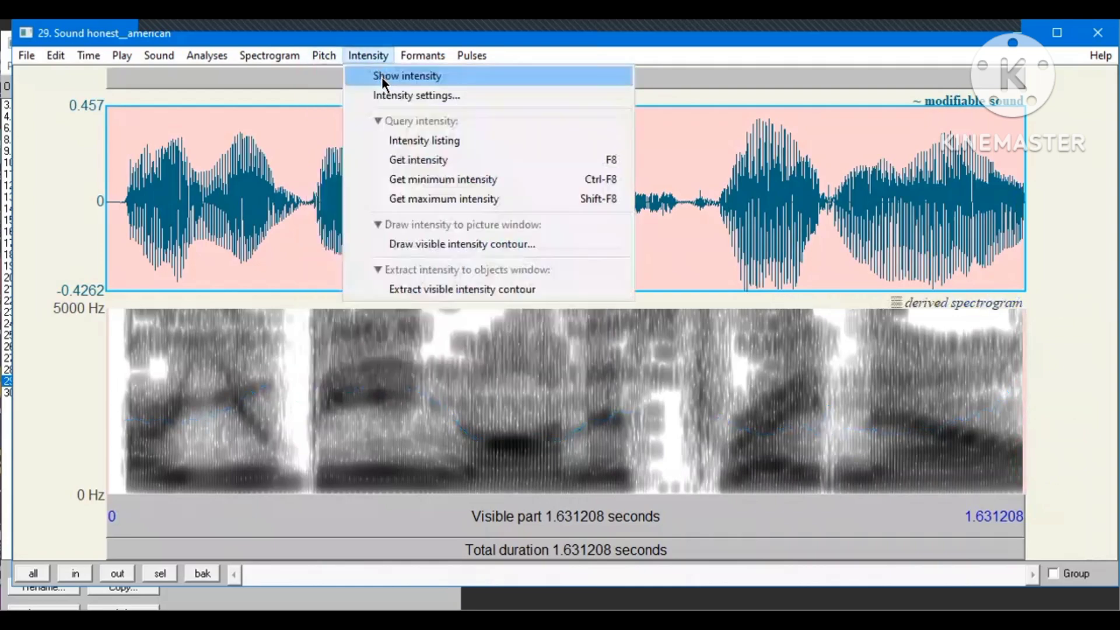
{"action": "left_click", "coordinate": [382, 76]}
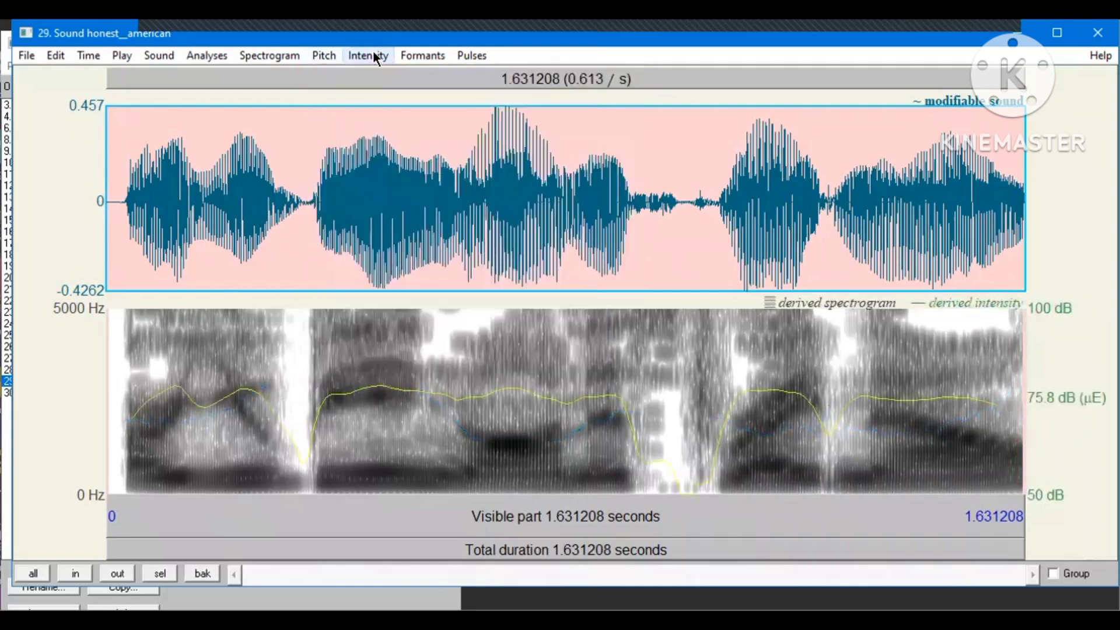
Measure mean (about 75.8 dB), minimum (45.105 dB) and maximum (79.30 dB) intensity of the whole sound.
{"action": "left_click", "coordinate": [374, 54]}
{"action": "left_click", "coordinate": [409, 162]}
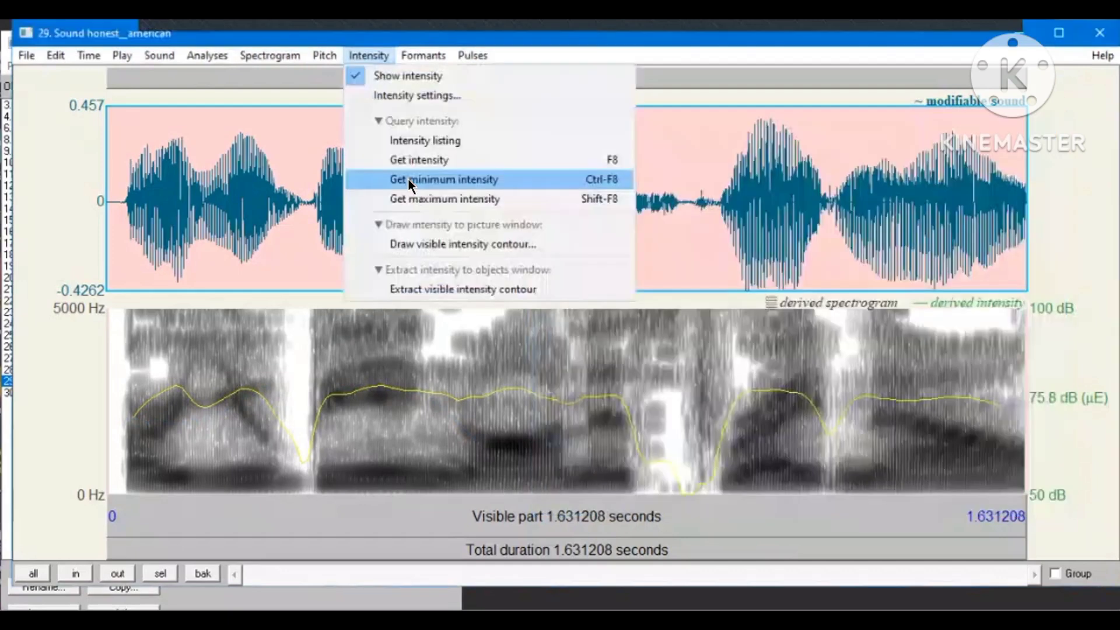
{"action": "left_click", "coordinate": [408, 179]}
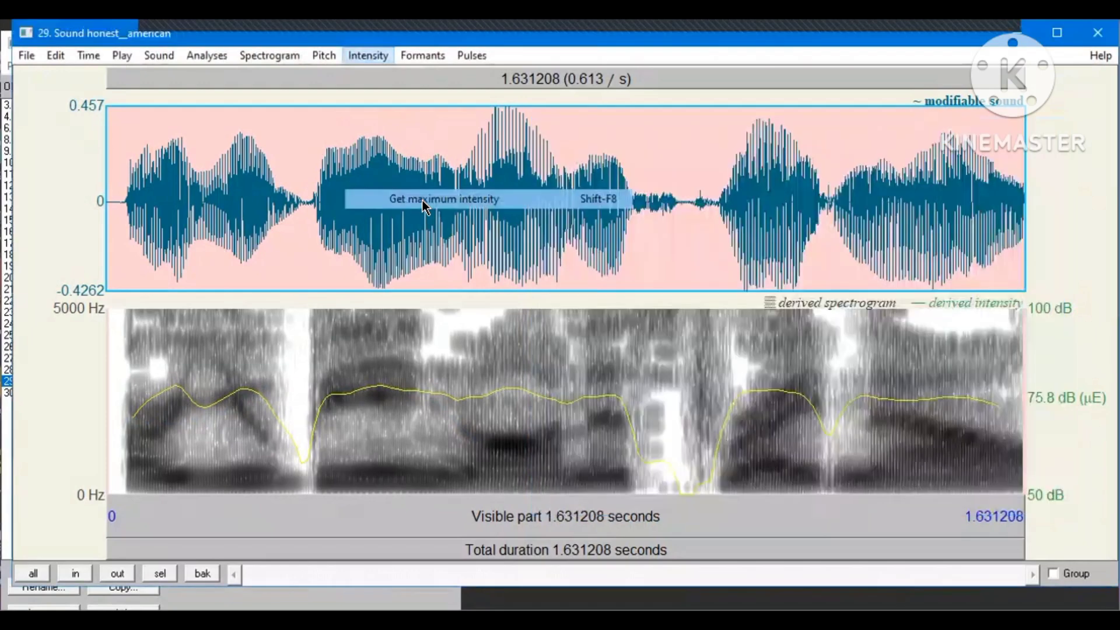
{"action": "left_click", "coordinate": [423, 201]}
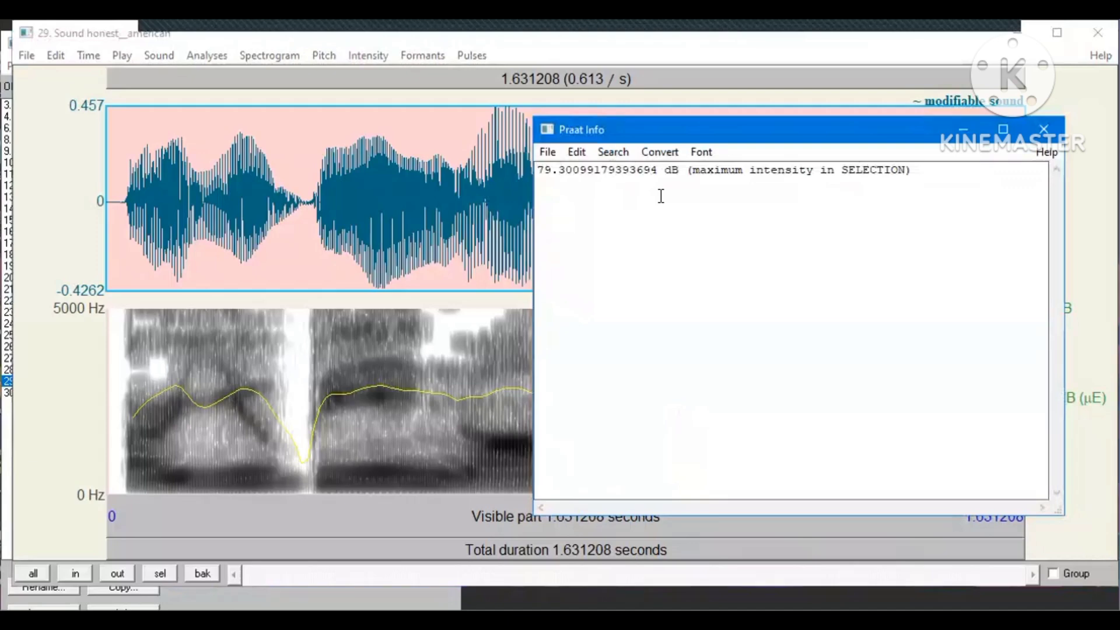
{"action": "left_click", "coordinate": [958, 129]}
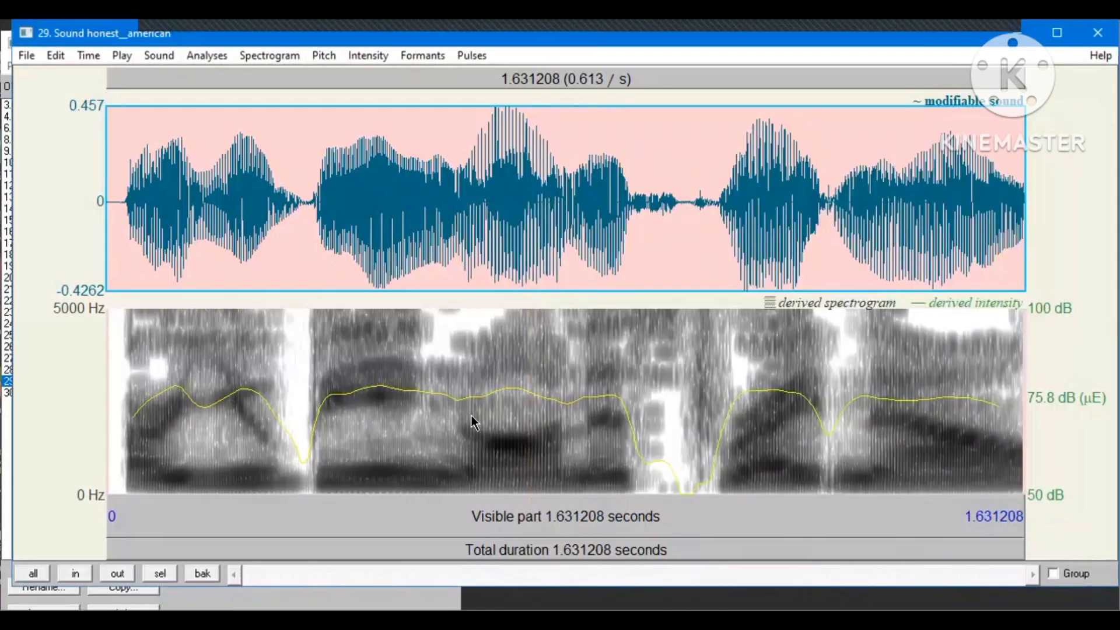
{"action": "left_click_drag", "start_coordinate": [471, 416], "coordinate": [337, 393]}
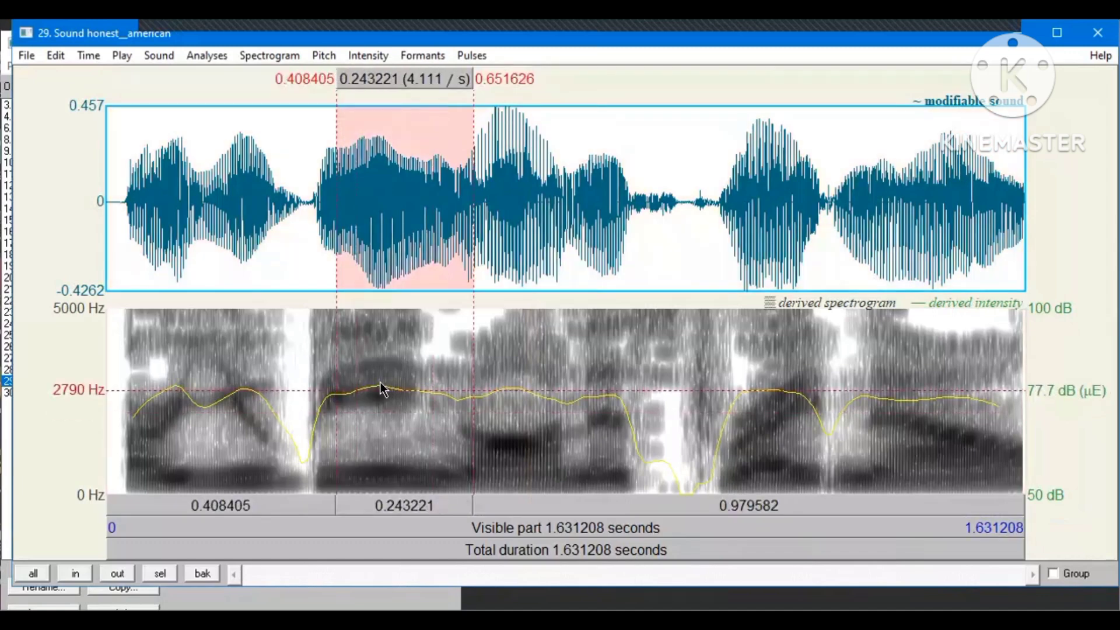
{"action": "left_click", "coordinate": [177, 383]}
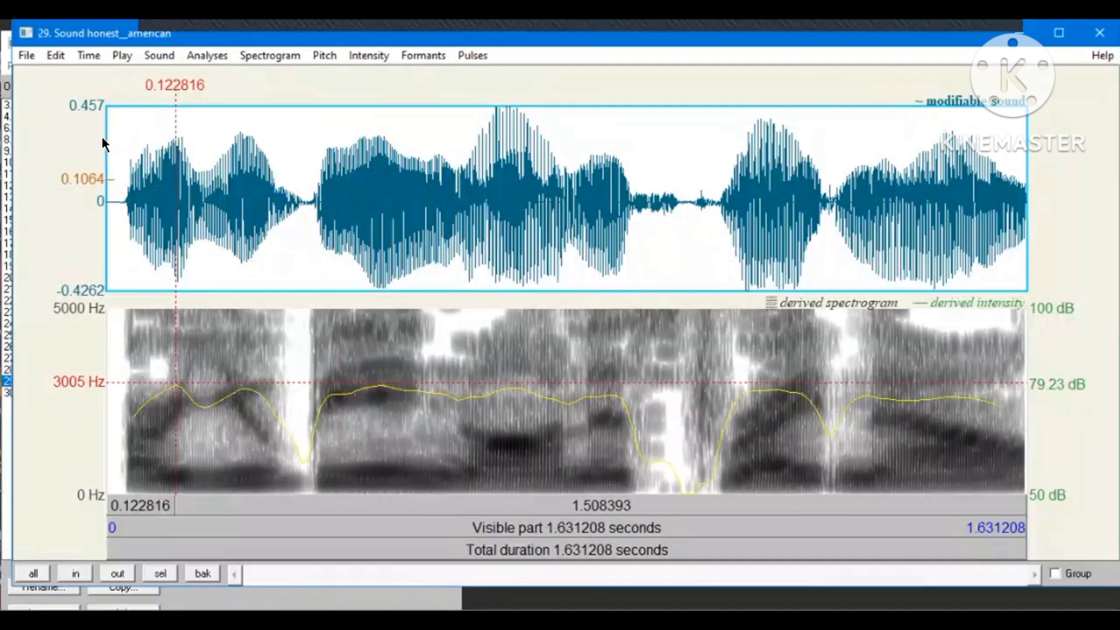
{"action": "left_click_drag", "start_coordinate": [101, 135], "coordinate": [1033, 116]}
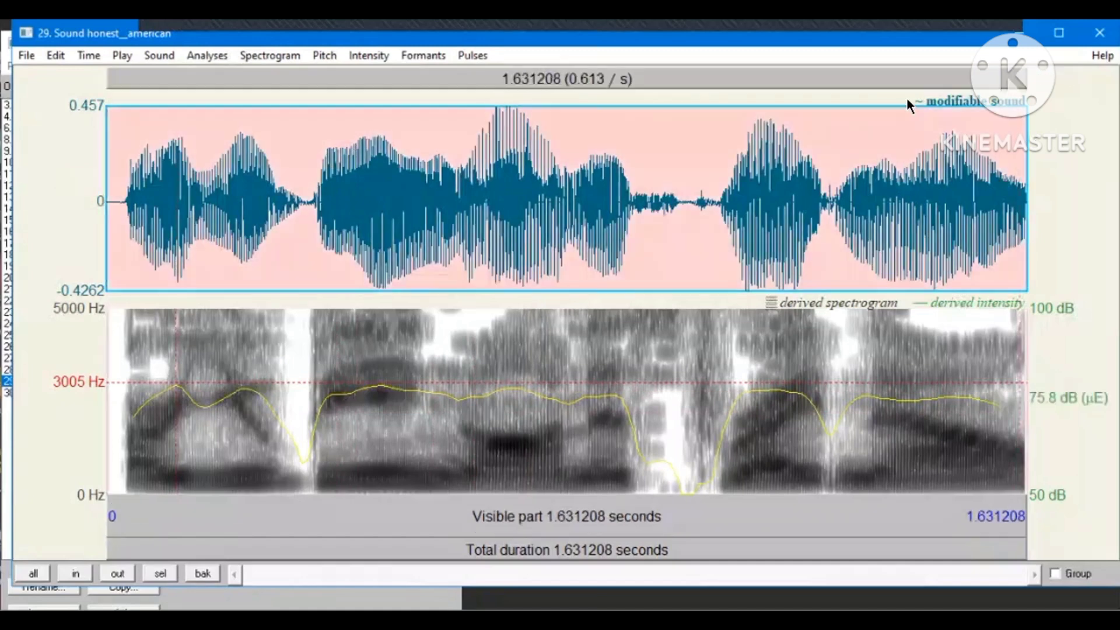
Recheck the whole sound's minimum intensity, confirming 45.105 dB.
{"action": "left_click", "coordinate": [350, 54]}
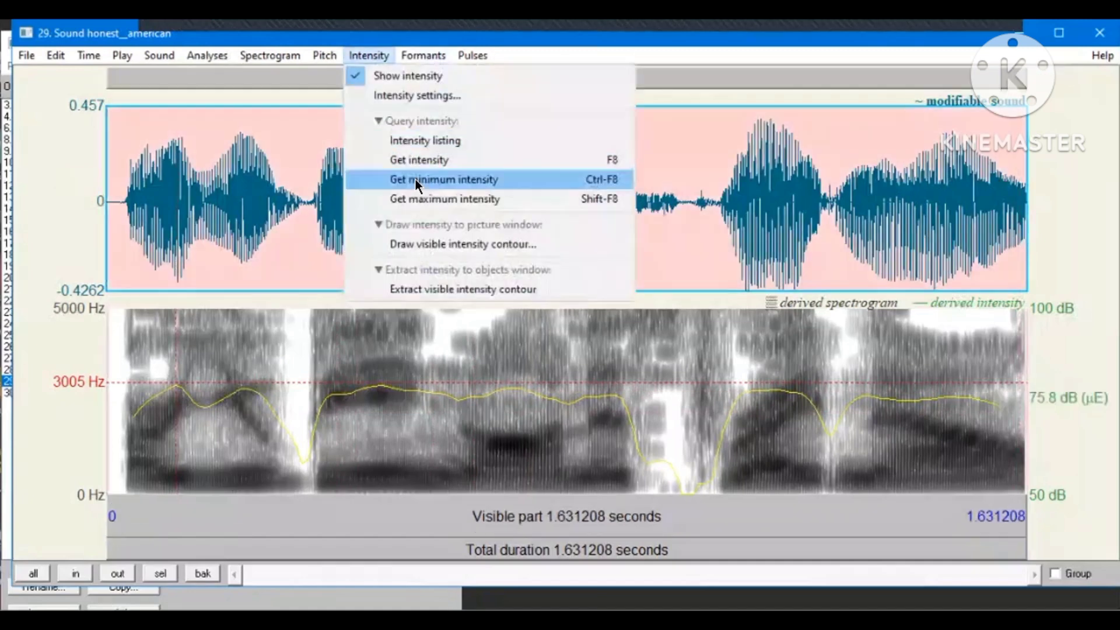
{"action": "left_click", "coordinate": [415, 180]}
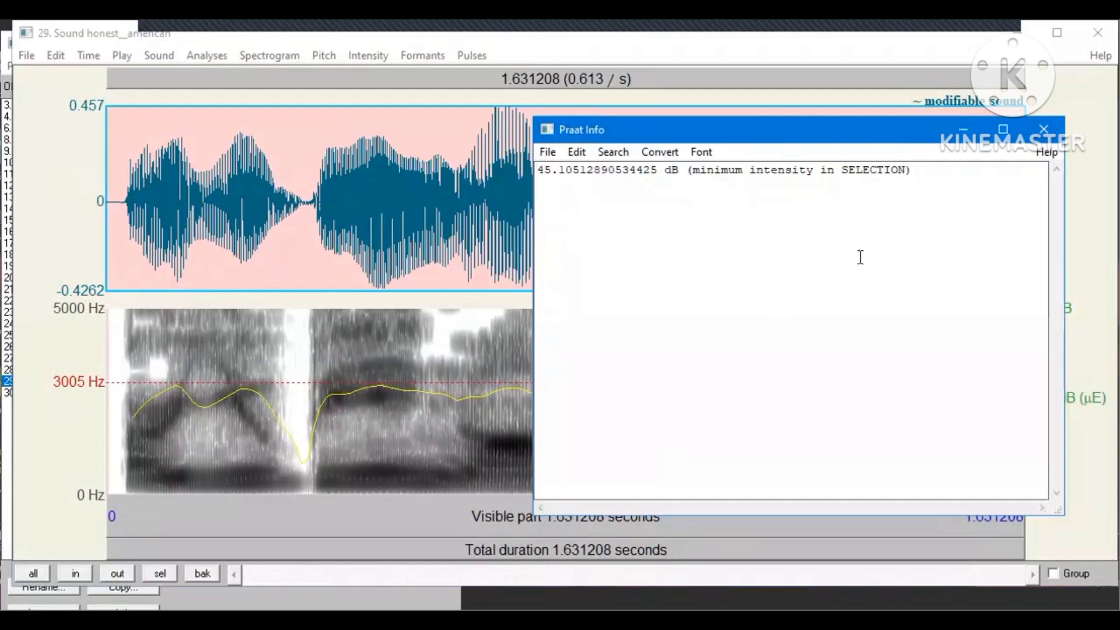
{"action": "left_click", "coordinate": [964, 132]}
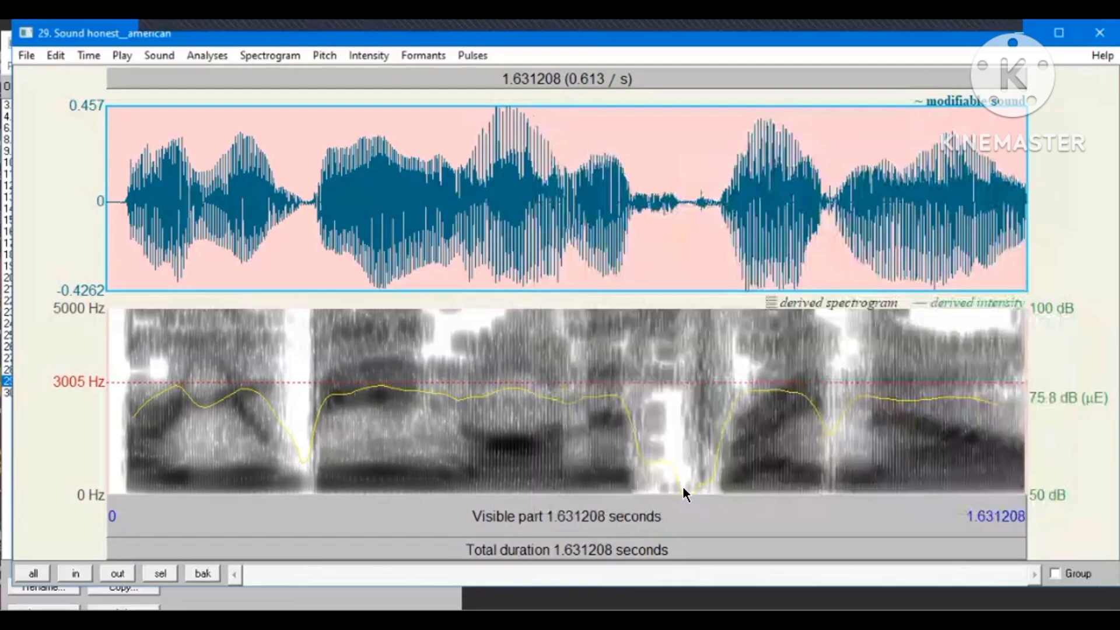
Inspect the intensity dip near 1.02 s, then put away the editor to reach the Objects list.
{"action": "left_click", "coordinate": [685, 490]}
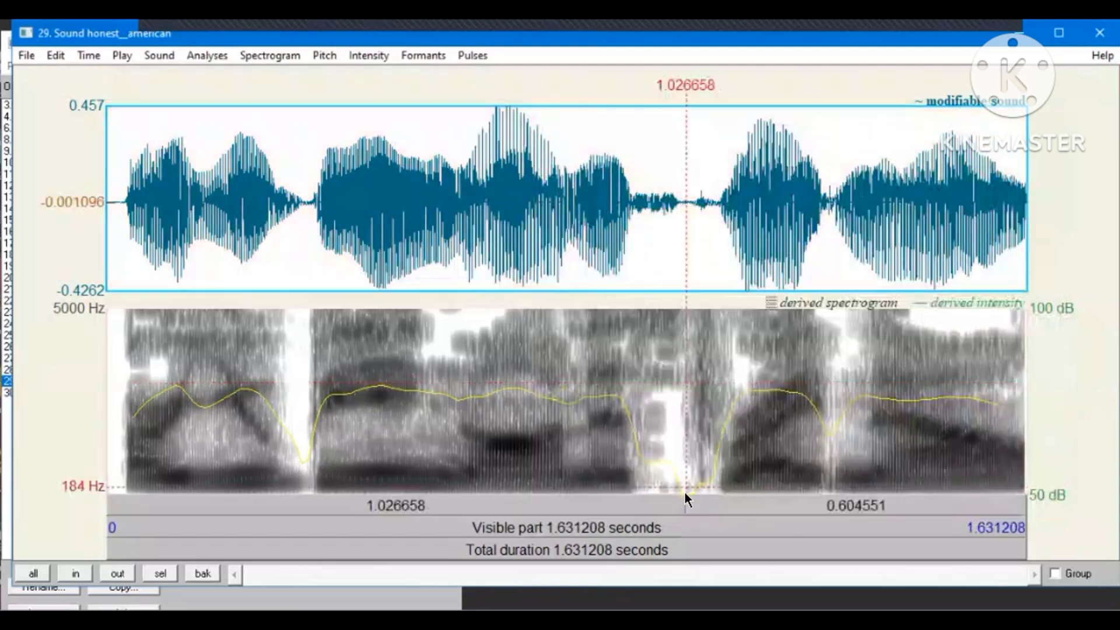
{"action": "left_click", "coordinate": [687, 493]}
{"action": "left_click", "coordinate": [560, 433]}
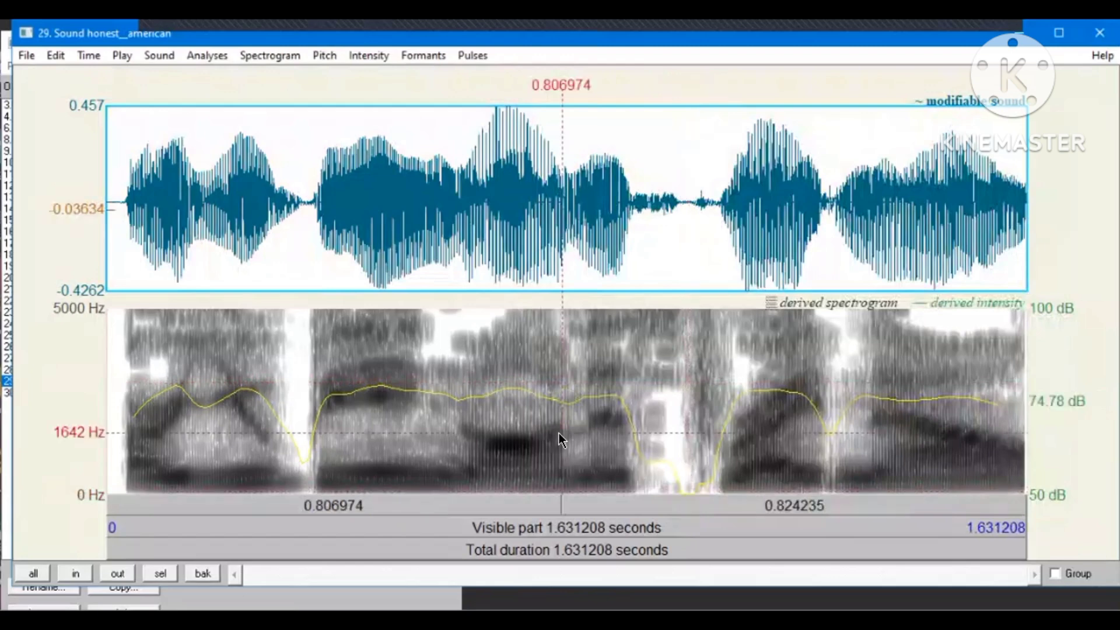
{"action": "left_click", "coordinate": [681, 489]}
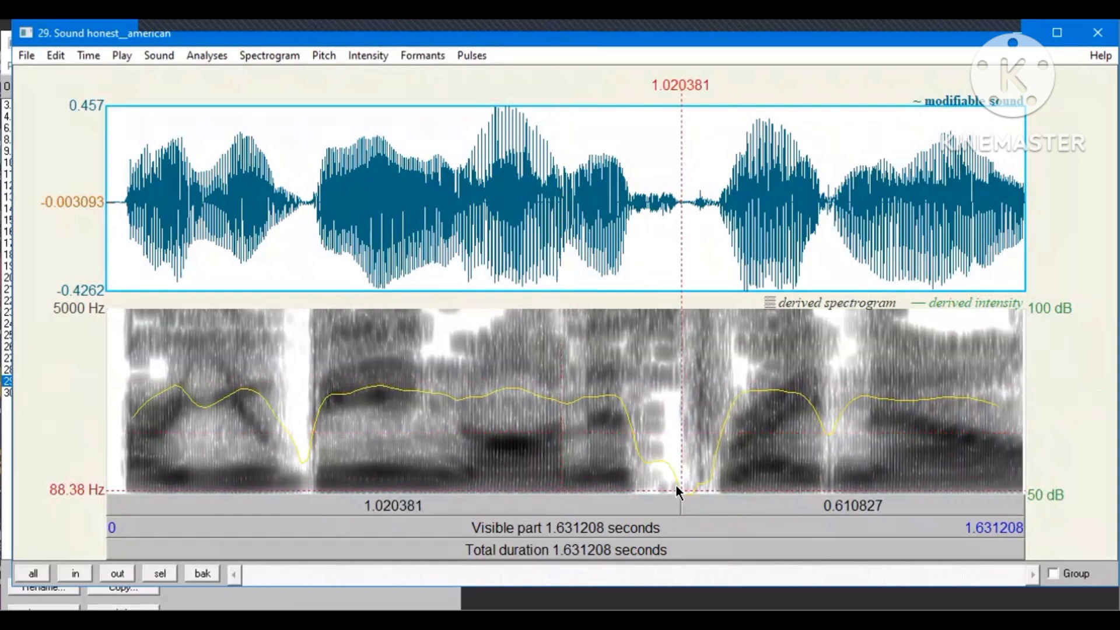
{"action": "left_click", "coordinate": [676, 487]}
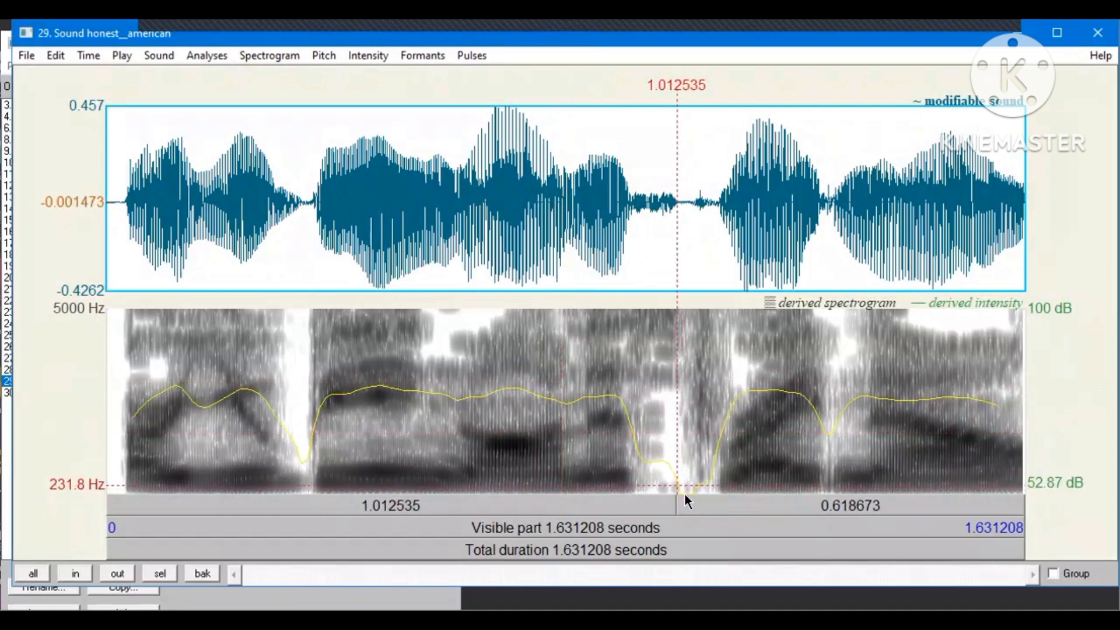
{"action": "left_click", "coordinate": [689, 490]}
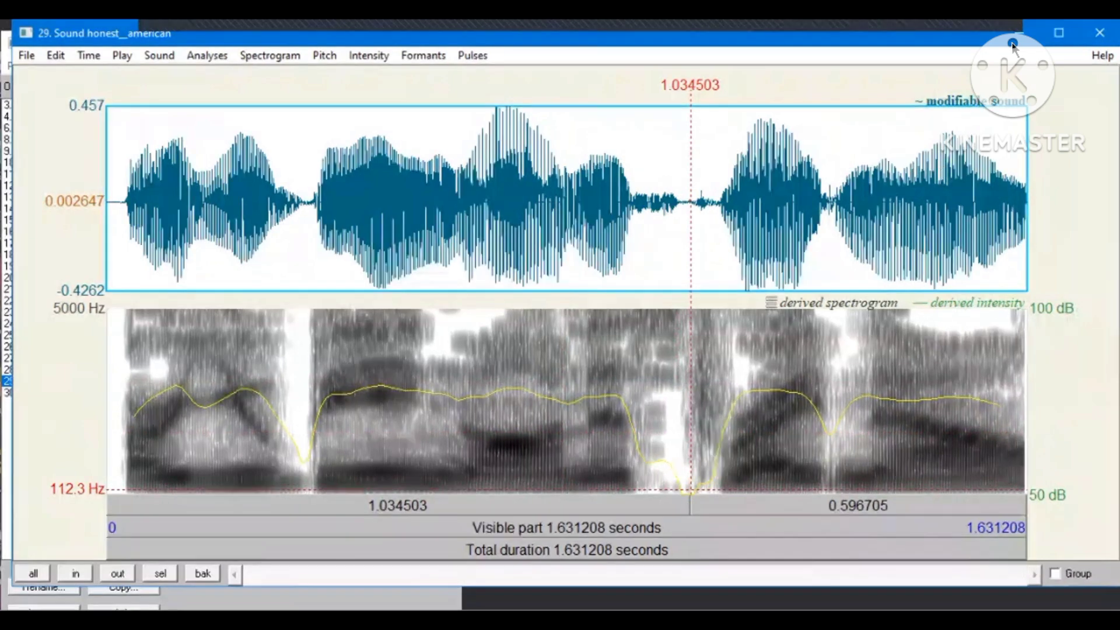
{"action": "left_click", "coordinate": [1012, 36]}
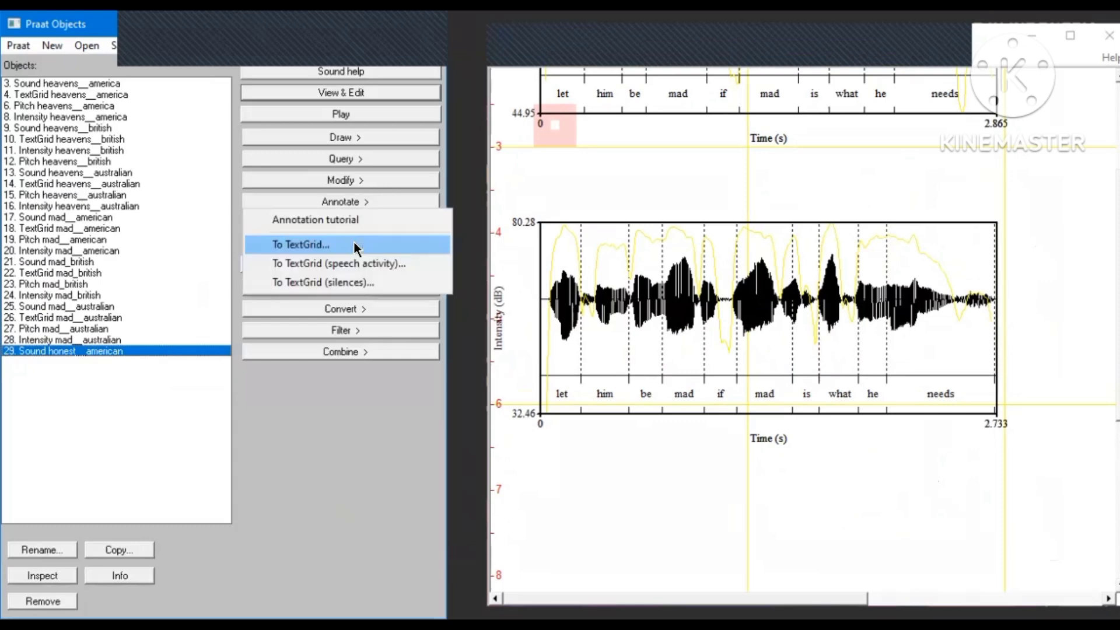
Create a one-tier TextGrid for honest__american and select it together with Sound 29.
{"action": "key", "text": "Return"}
{"action": "left_click", "coordinate": [427, 165]}
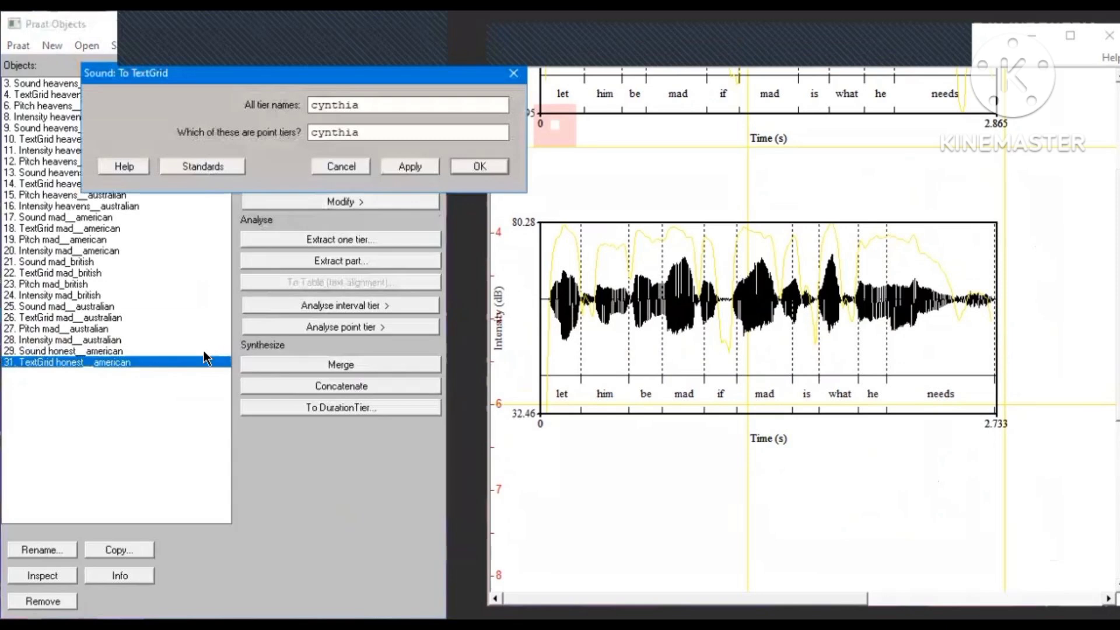
{"action": "left_click", "coordinate": [207, 352], "text": "ctrl"}
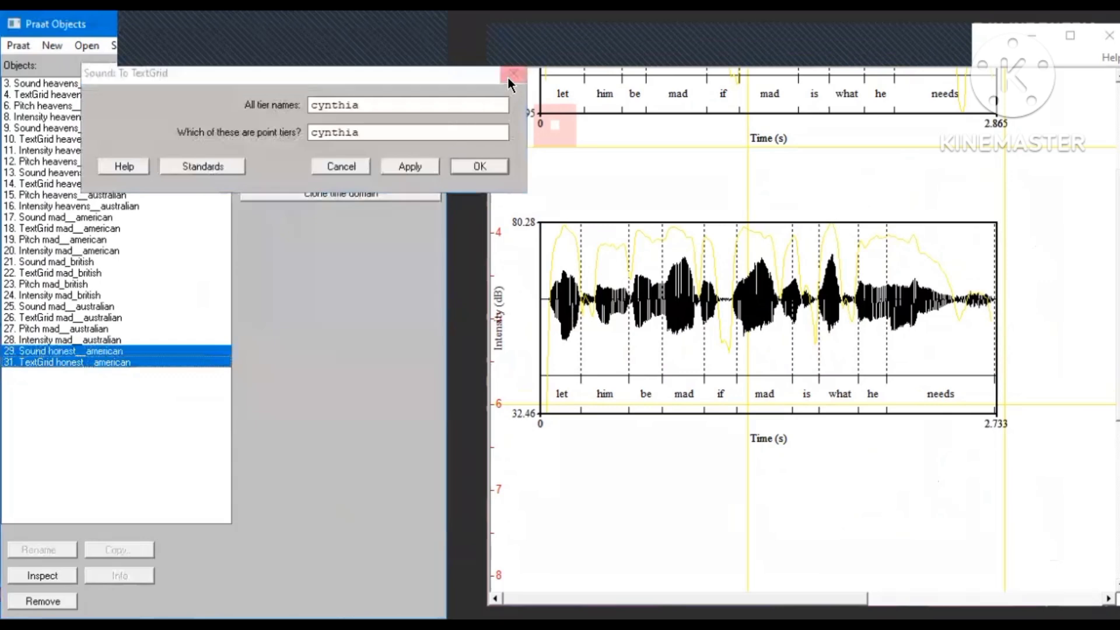
{"action": "key", "text": "Escape"}
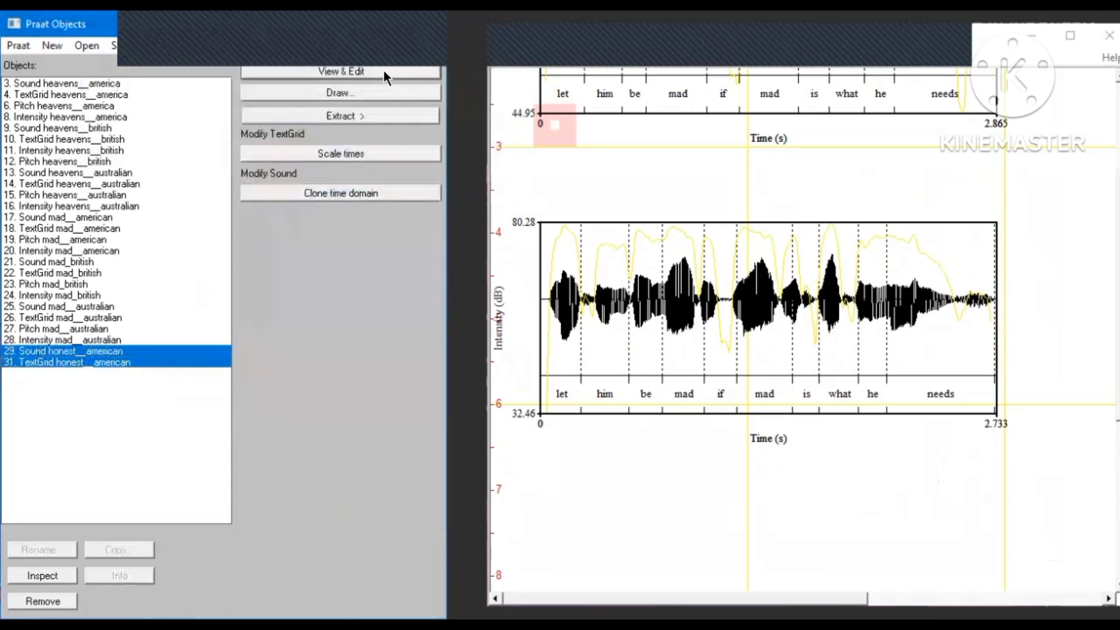
Open sound and TextGrid together, place a boundary at about 0.171 s, and label the interval 'are'.
{"action": "left_click", "coordinate": [384, 71]}
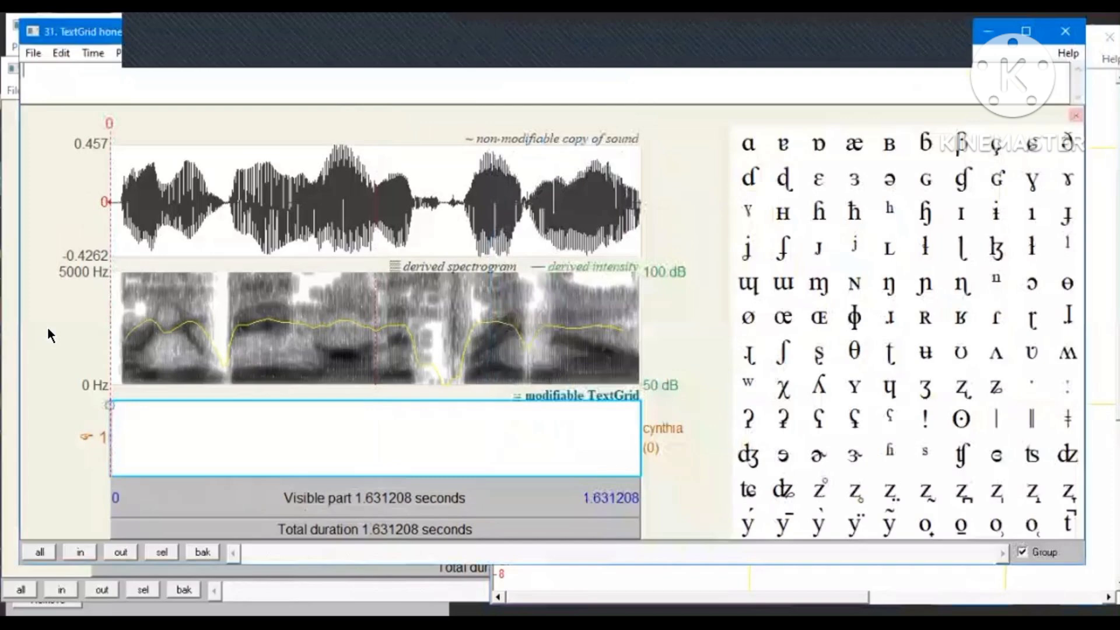
{"action": "key", "text": "Tab"}
{"action": "left_click", "coordinate": [158, 403]}
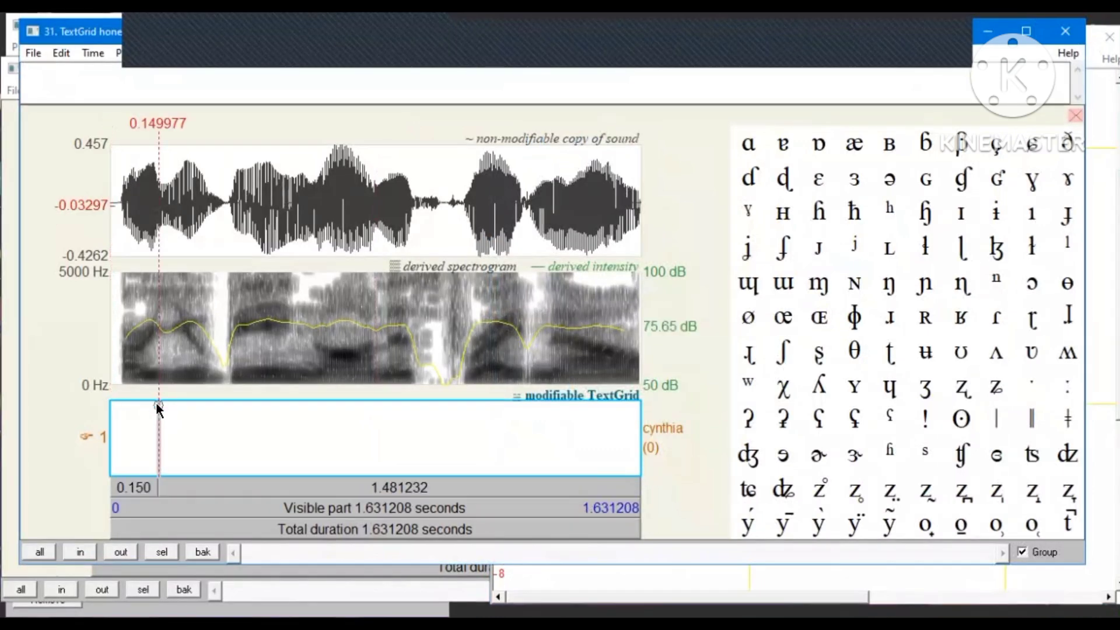
{"action": "left_click", "coordinate": [158, 403]}
{"action": "left_click", "coordinate": [156, 384]}
{"action": "left_click", "coordinate": [108, 387], "text": "shift"}
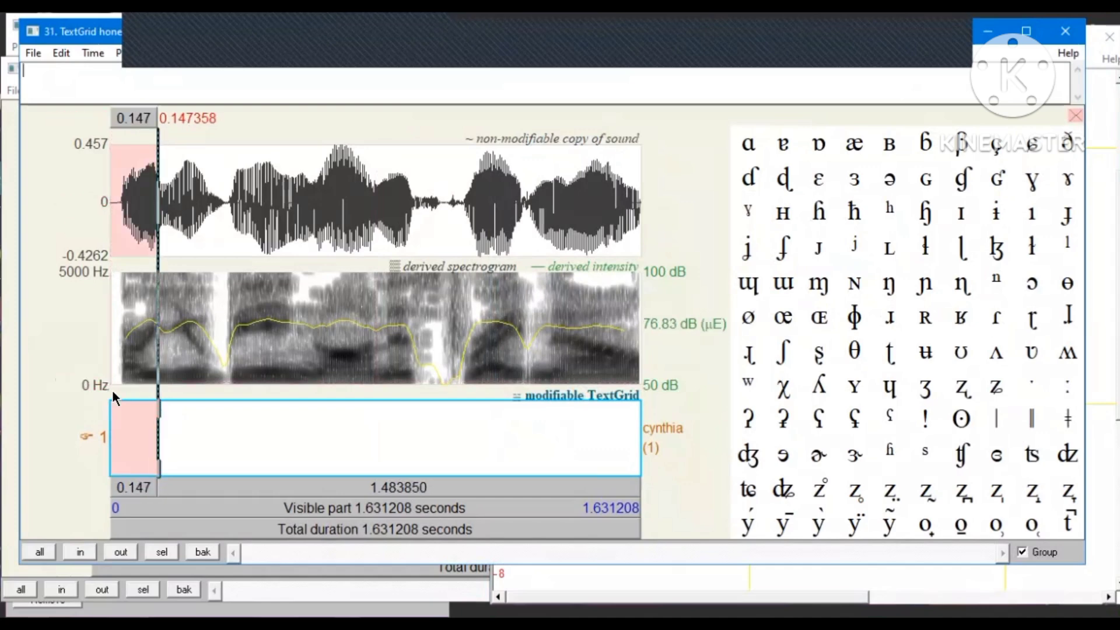
{"action": "left_click_drag", "start_coordinate": [159, 405], "coordinate": [159, 405]}
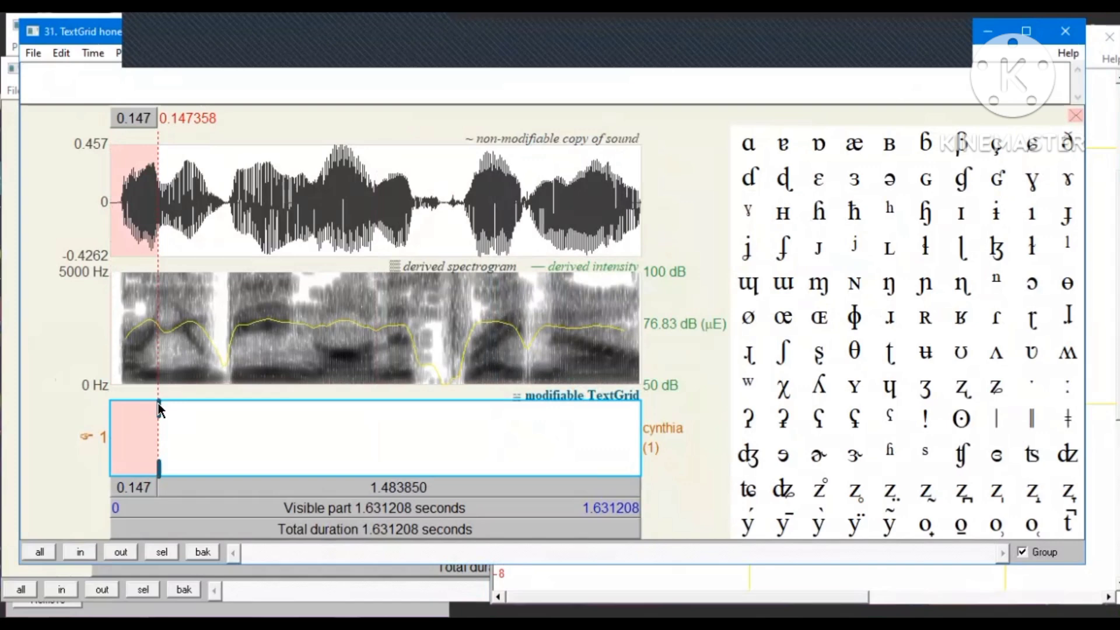
{"action": "left_click_drag", "start_coordinate": [158, 405], "coordinate": [96, 386]}
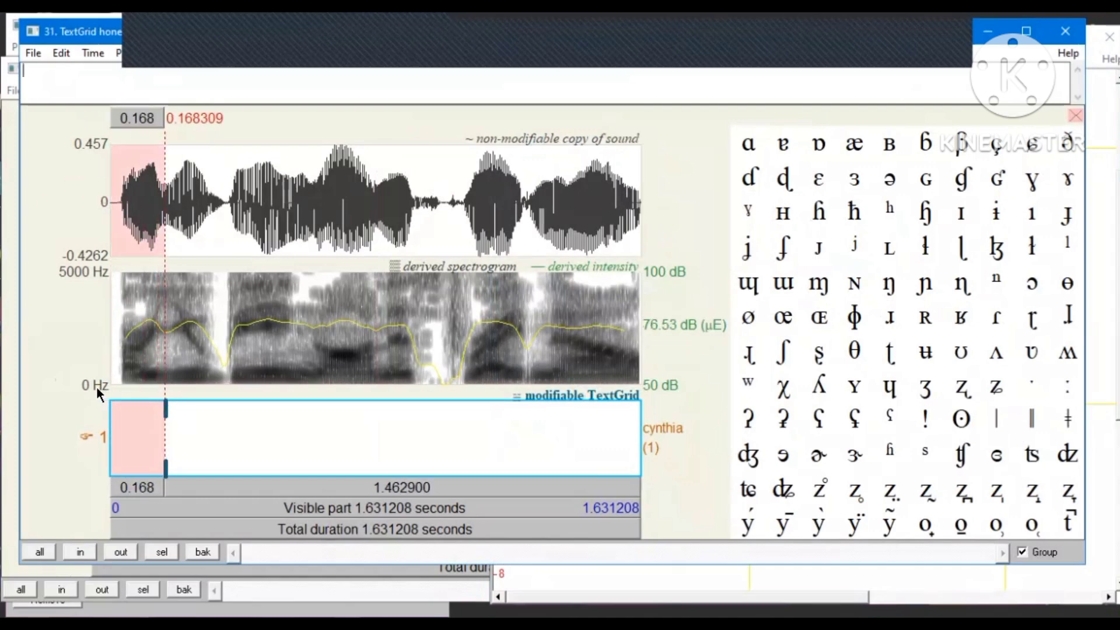
{"action": "left_click", "coordinate": [166, 400]}
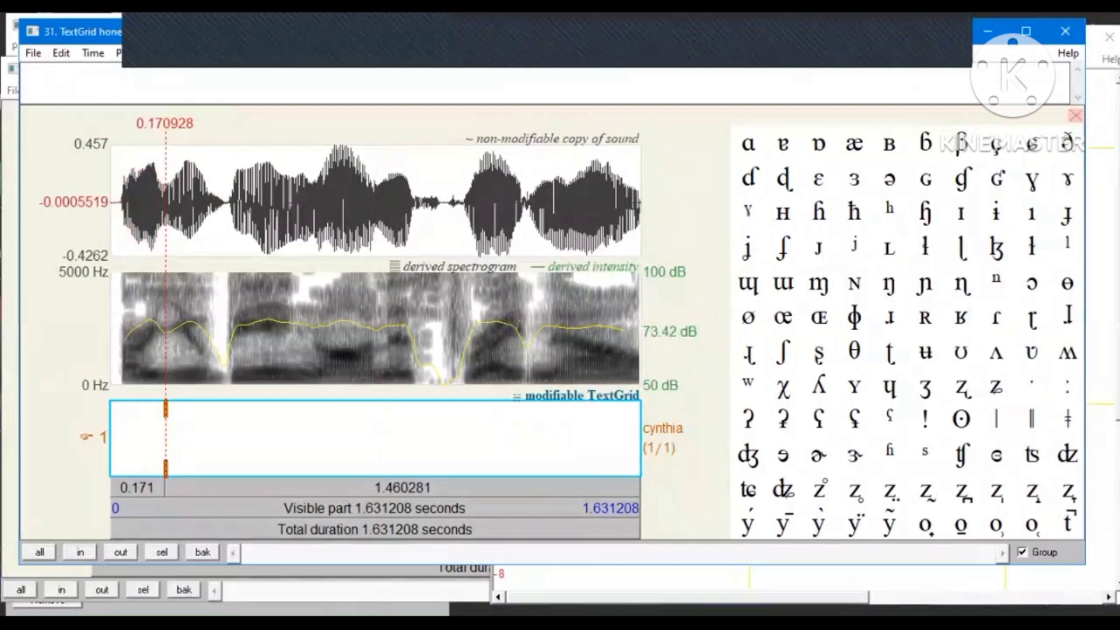
{"action": "type", "text": "are"}
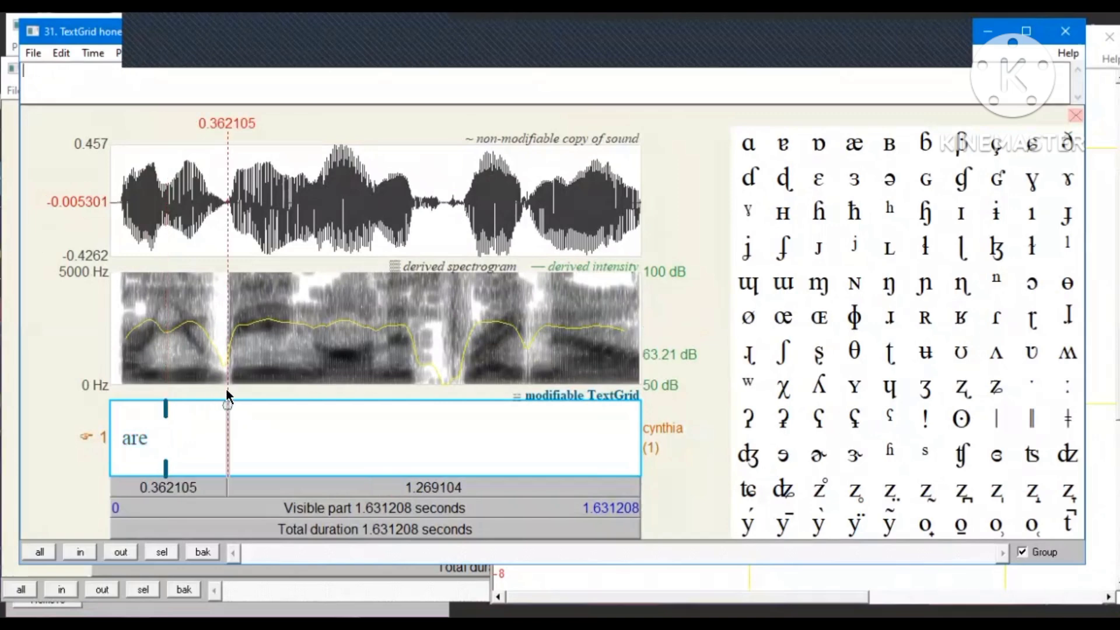
Mark the end of 'are' at about 0.365 s and label the following interval 'you'.
{"action": "left_click", "coordinate": [224, 401]}
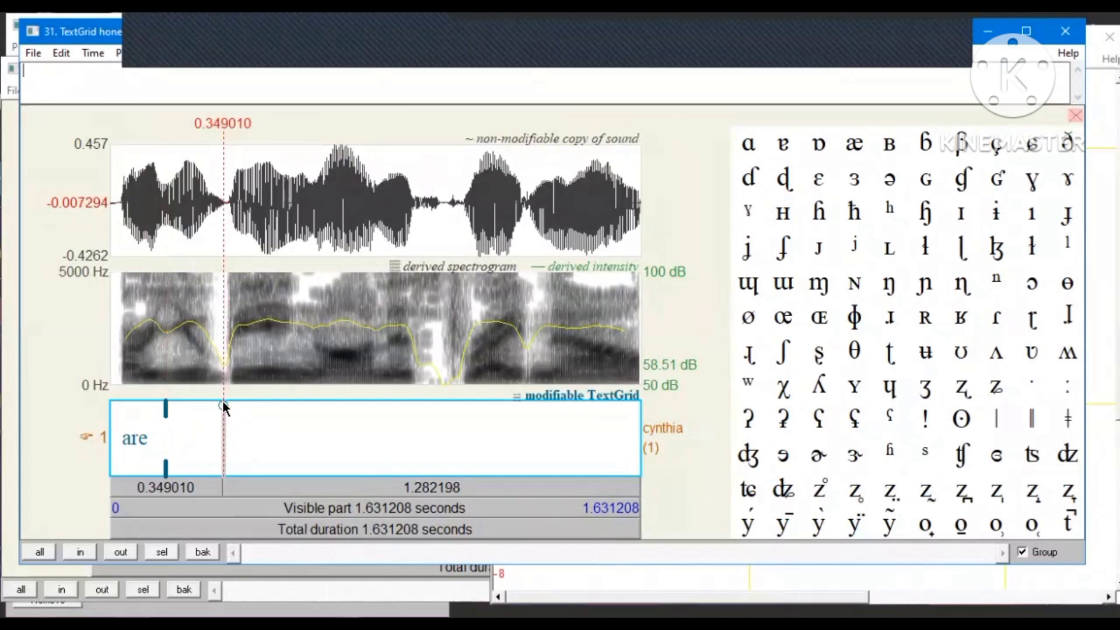
{"action": "left_click", "coordinate": [223, 405]}
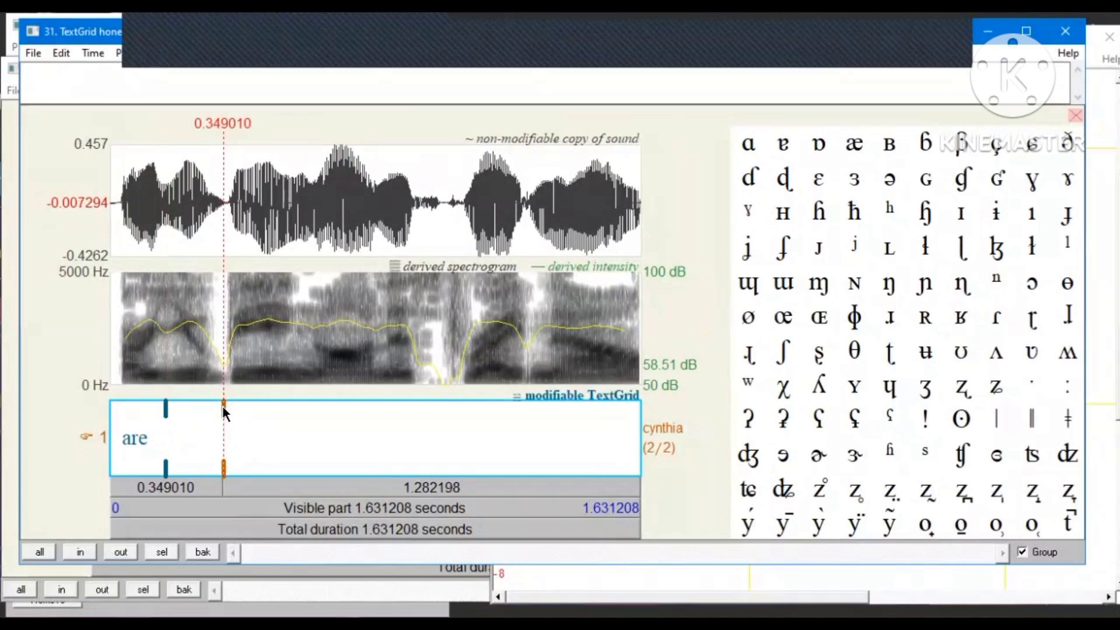
{"action": "left_click", "coordinate": [174, 403]}
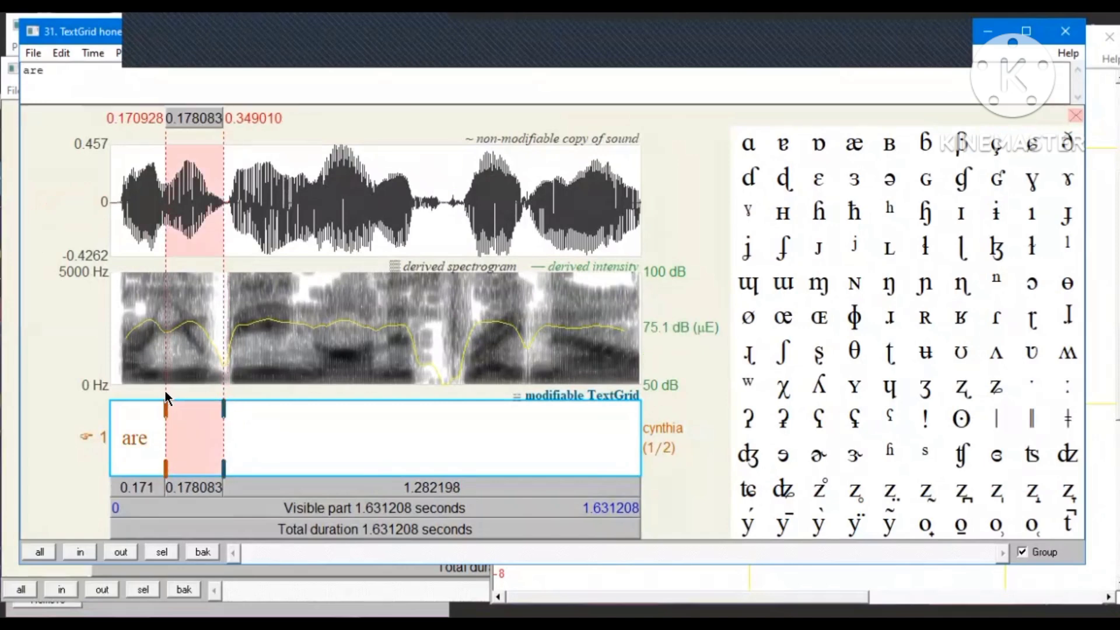
{"action": "left_click_drag", "start_coordinate": [223, 407], "coordinate": [166, 396]}
{"action": "left_click", "coordinate": [233, 412]}
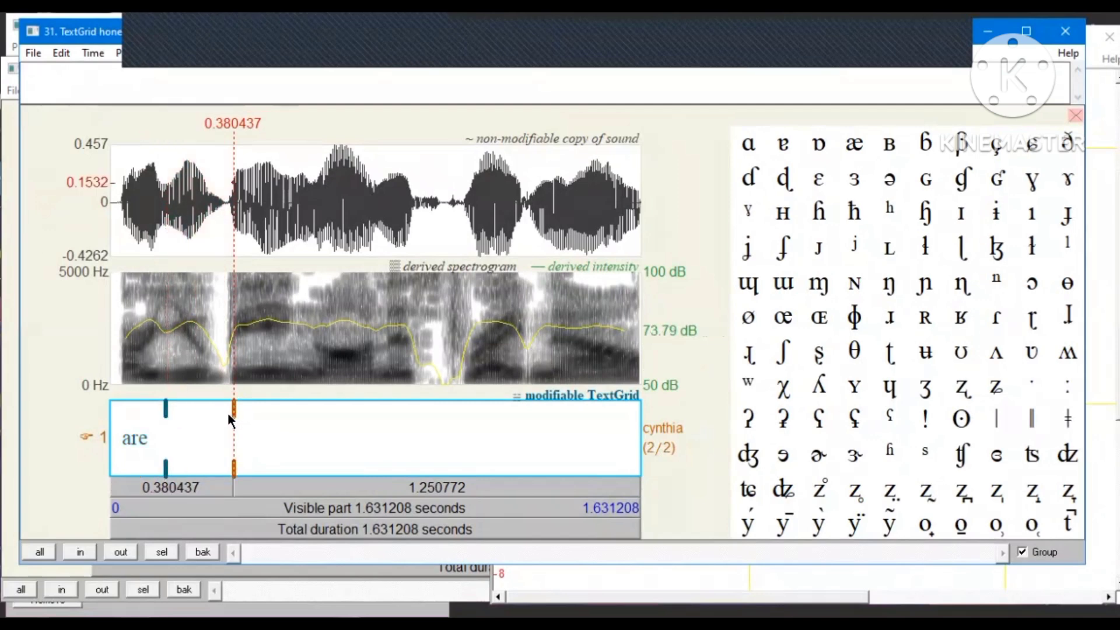
{"action": "left_click_drag", "start_coordinate": [228, 411], "coordinate": [170, 397]}
{"action": "left_click", "coordinate": [228, 409]}
{"action": "type", "text": "you"}
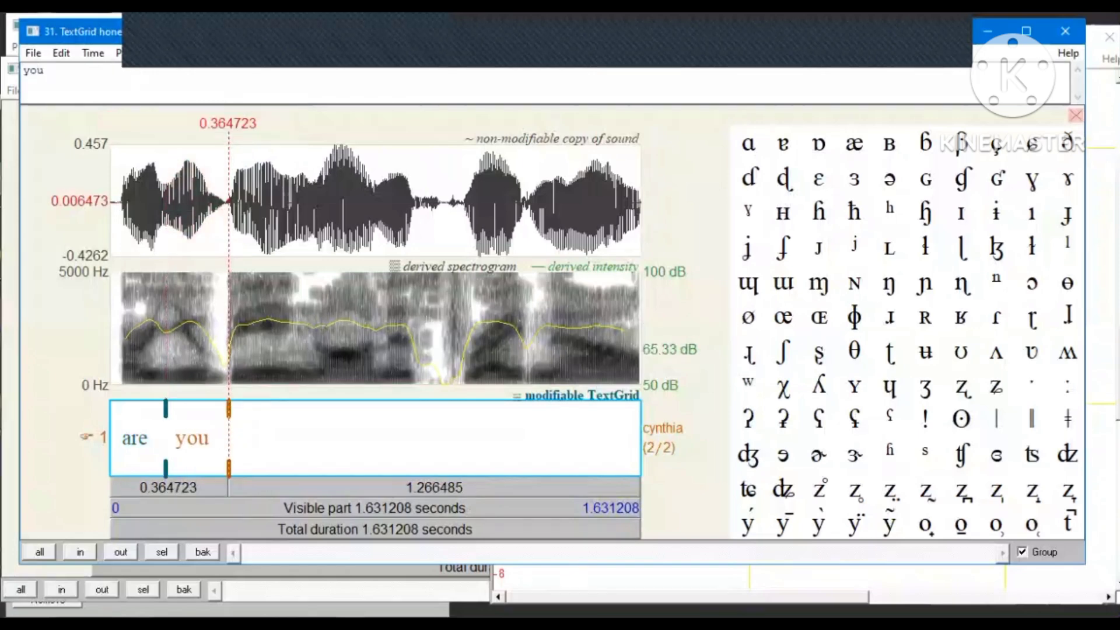
Add a boundary closing 'you' at about 0.572 s and select the whole 'you' interval.
{"action": "left_click", "coordinate": [288, 385]}
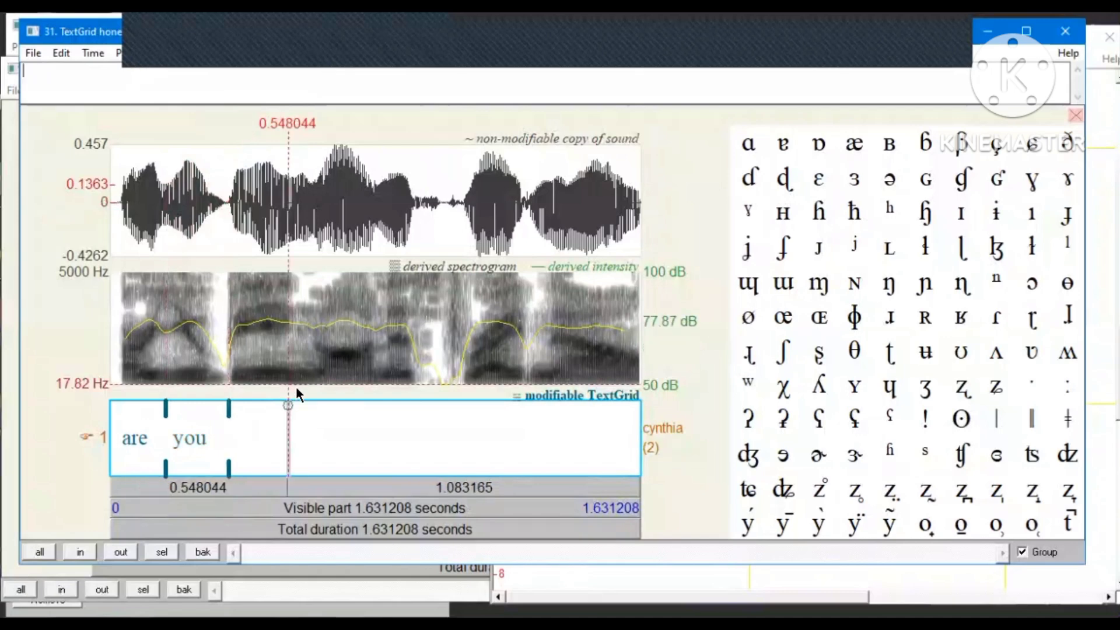
{"action": "left_click", "coordinate": [296, 389]}
{"action": "left_click", "coordinate": [297, 404]}
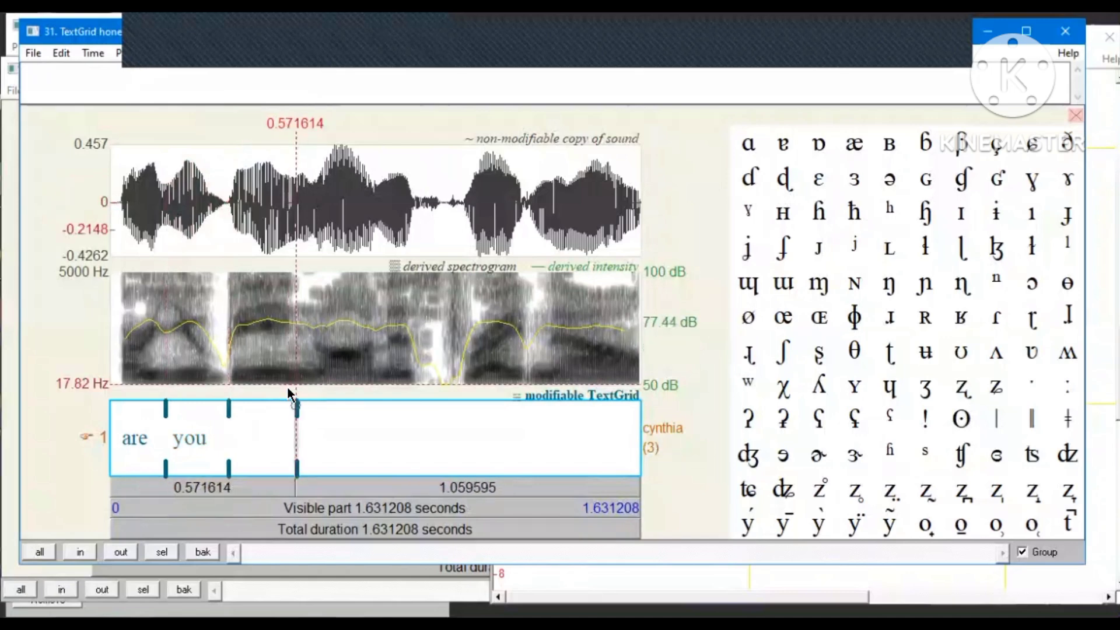
{"action": "left_click_drag", "start_coordinate": [271, 395], "coordinate": [229, 393]}
{"action": "left_click", "coordinate": [230, 393]}
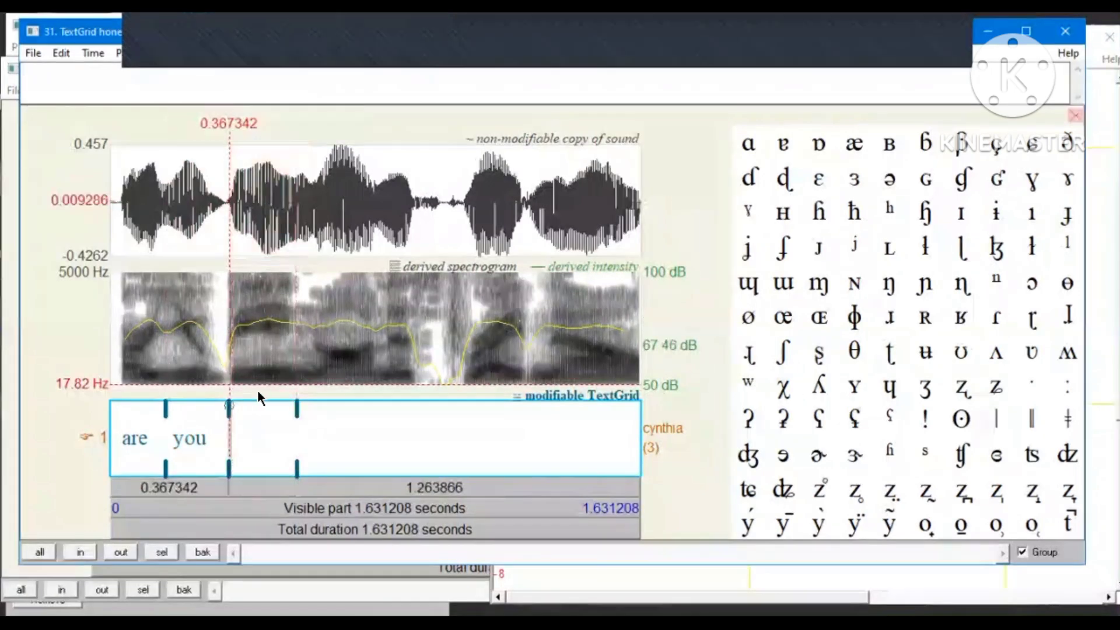
{"action": "left_click", "coordinate": [295, 382]}
{"action": "left_click", "coordinate": [296, 404]}
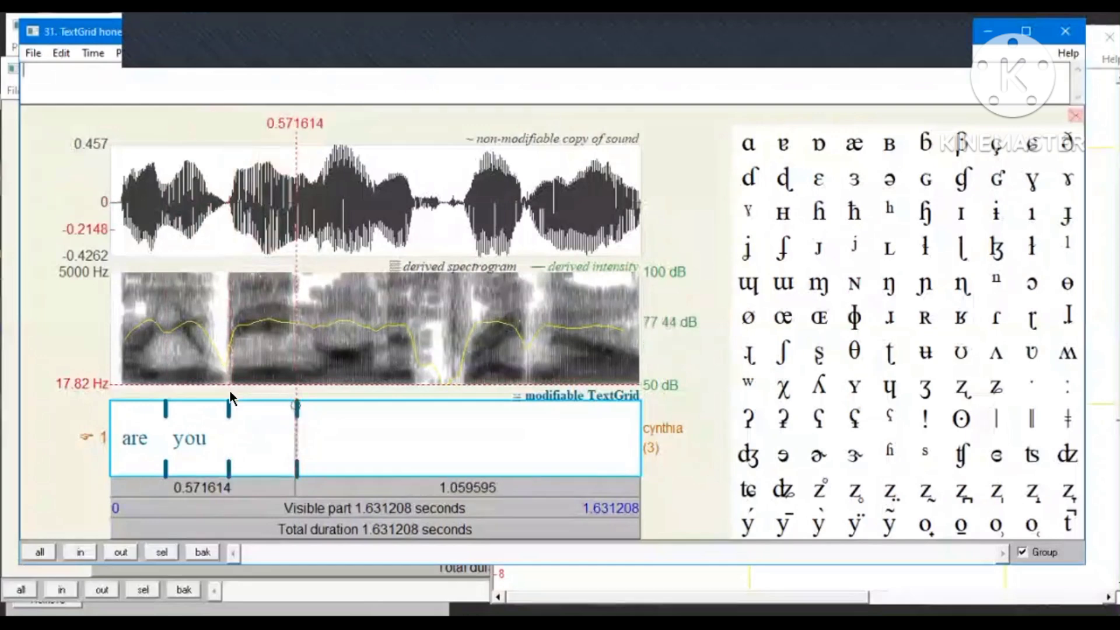
{"action": "left_click", "coordinate": [230, 392], "text": "shift"}
{"action": "left_click", "coordinate": [229, 390], "text": "shift"}
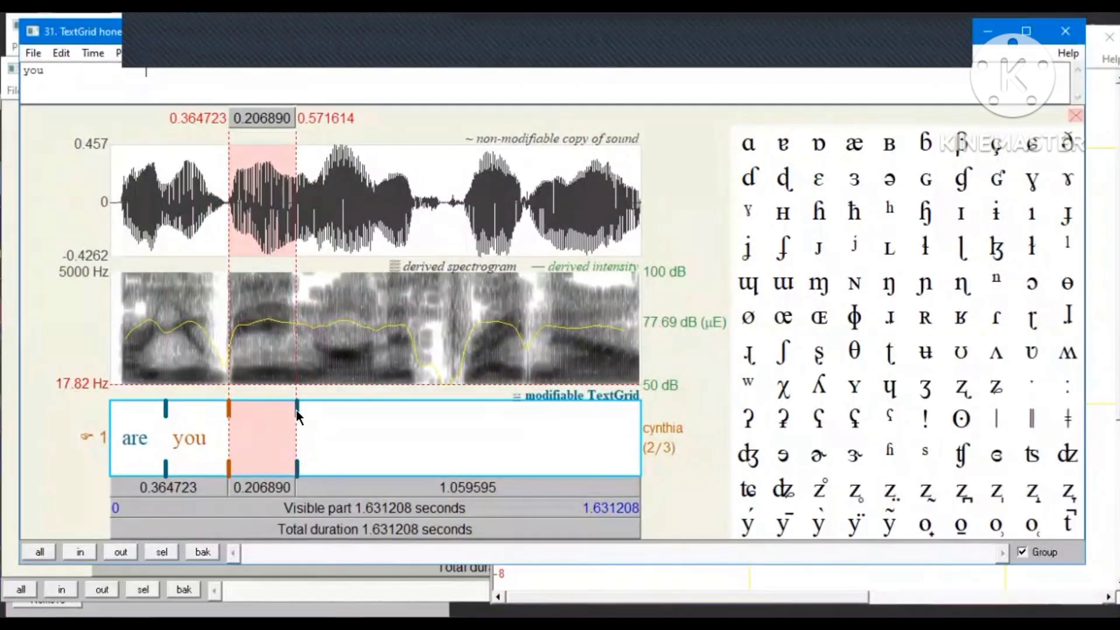
Move the end of 'you' to 0.603 s and label the next interval 'being'.
{"action": "left_click_drag", "start_coordinate": [296, 411], "coordinate": [229, 391]}
{"action": "left_click", "coordinate": [229, 391]}
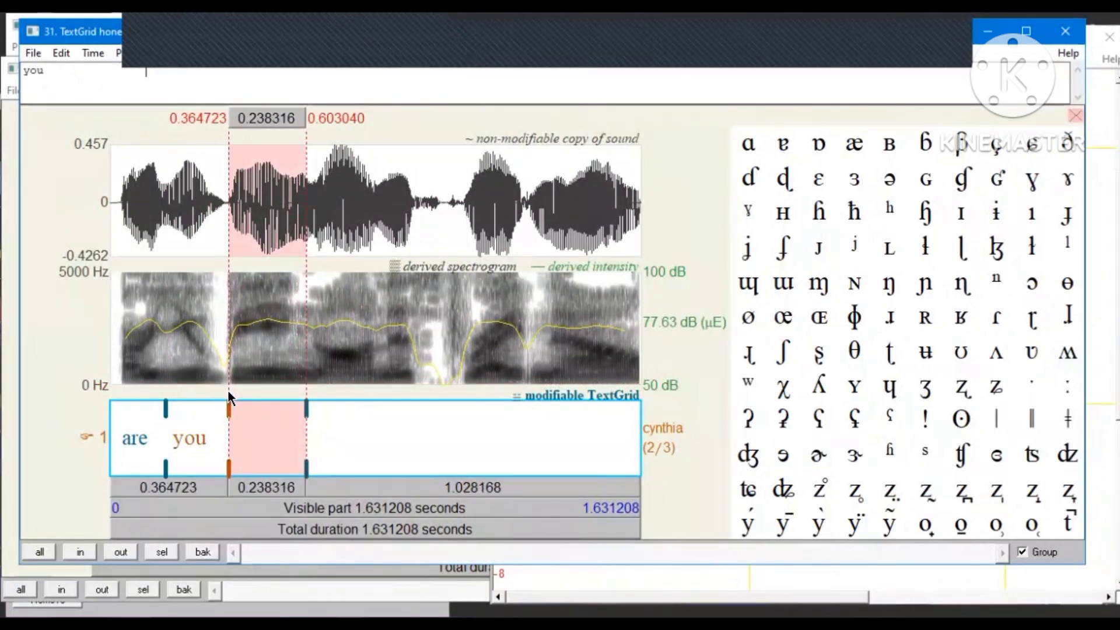
{"action": "left_click", "coordinate": [304, 410]}
{"action": "type", "text": "being"}
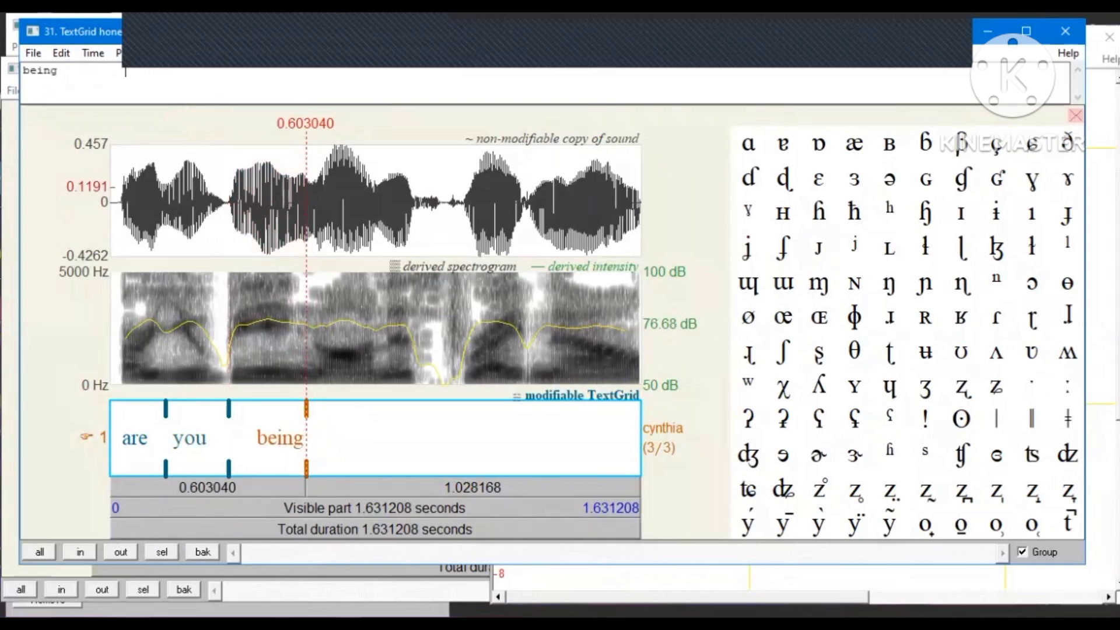
Add a boundary at 0.818 s ending 'being' and play that interval to check it.
{"action": "left_click", "coordinate": [367, 388]}
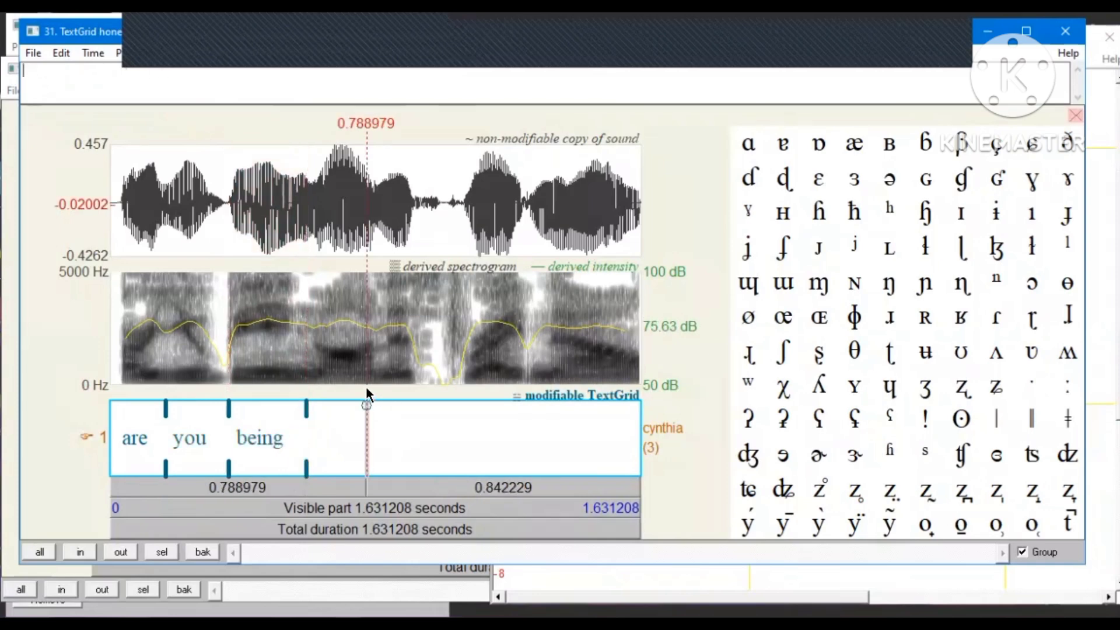
{"action": "left_click", "coordinate": [374, 391]}
{"action": "left_click", "coordinate": [376, 404]}
{"action": "left_click_drag", "start_coordinate": [375, 388], "coordinate": [306, 391]}
{"action": "key", "text": "Tab"}
Adjust the next word edge to about 1.053 s and label that interval 'honest'.
{"action": "left_click_drag", "start_coordinate": [376, 402], "coordinate": [449, 420]}
{"action": "left_click_drag", "start_coordinate": [376, 413], "coordinate": [305, 409]}
{"action": "key", "text": "Tab"}
{"action": "left_click", "coordinate": [453, 412]}
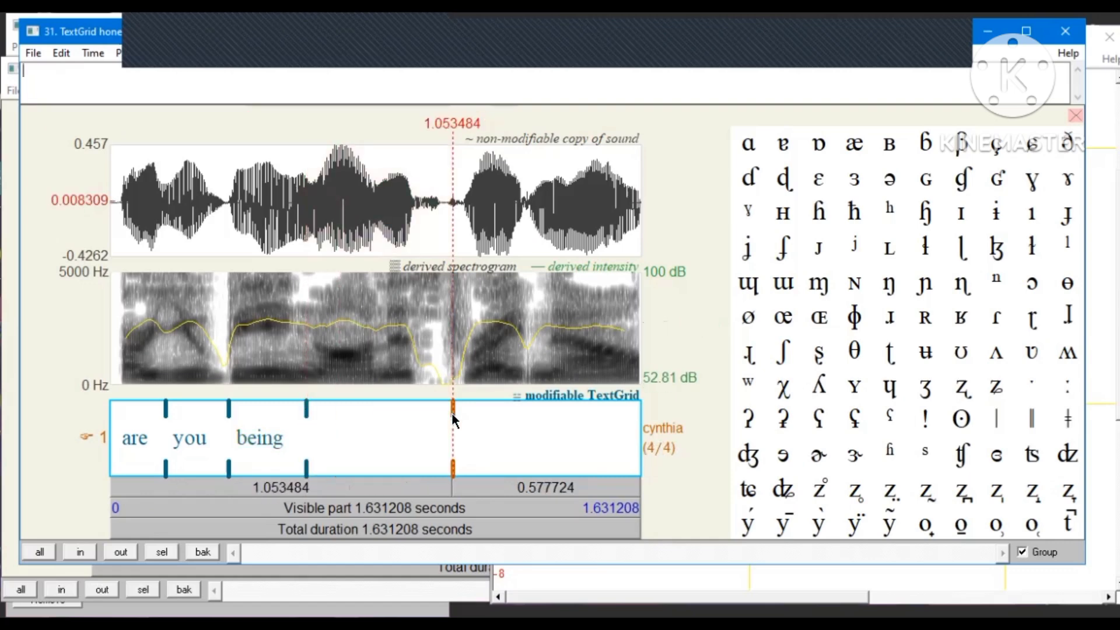
{"action": "type", "text": "honest"}
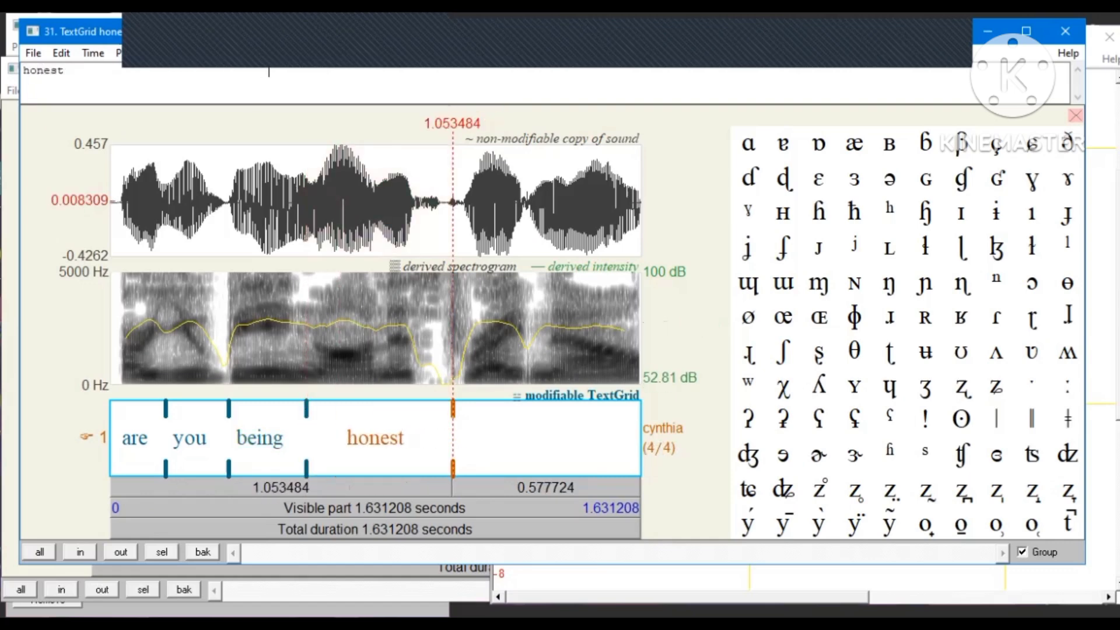
Add a boundary at 1.273 s and label the following interval 'right'.
{"action": "left_click_drag", "start_coordinate": [452, 380], "coordinate": [304, 383]}
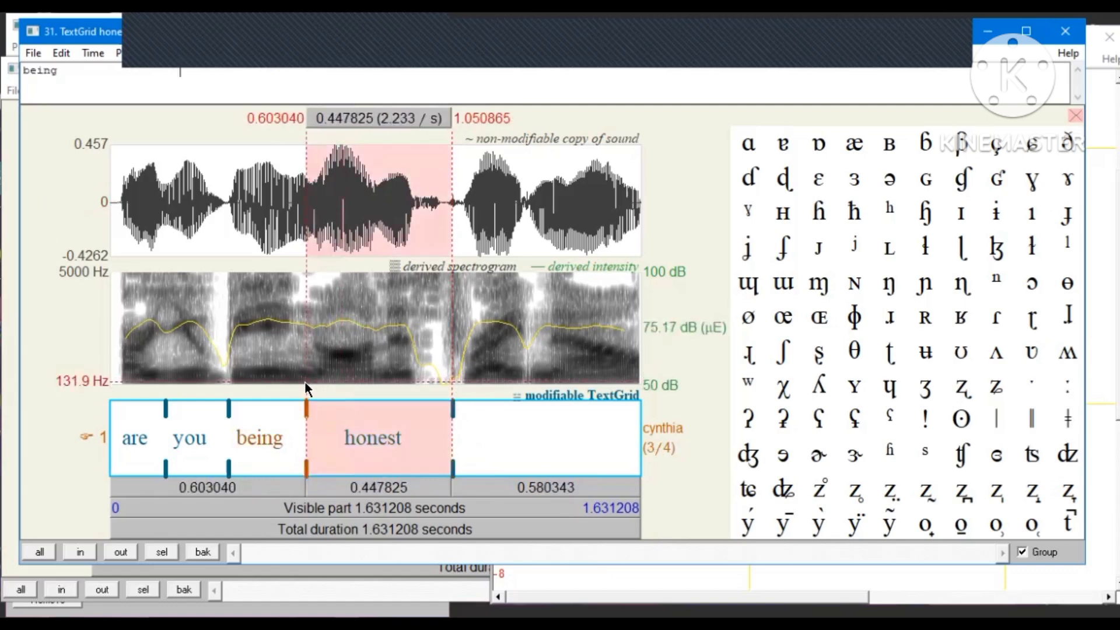
{"action": "left_click", "coordinate": [524, 397]}
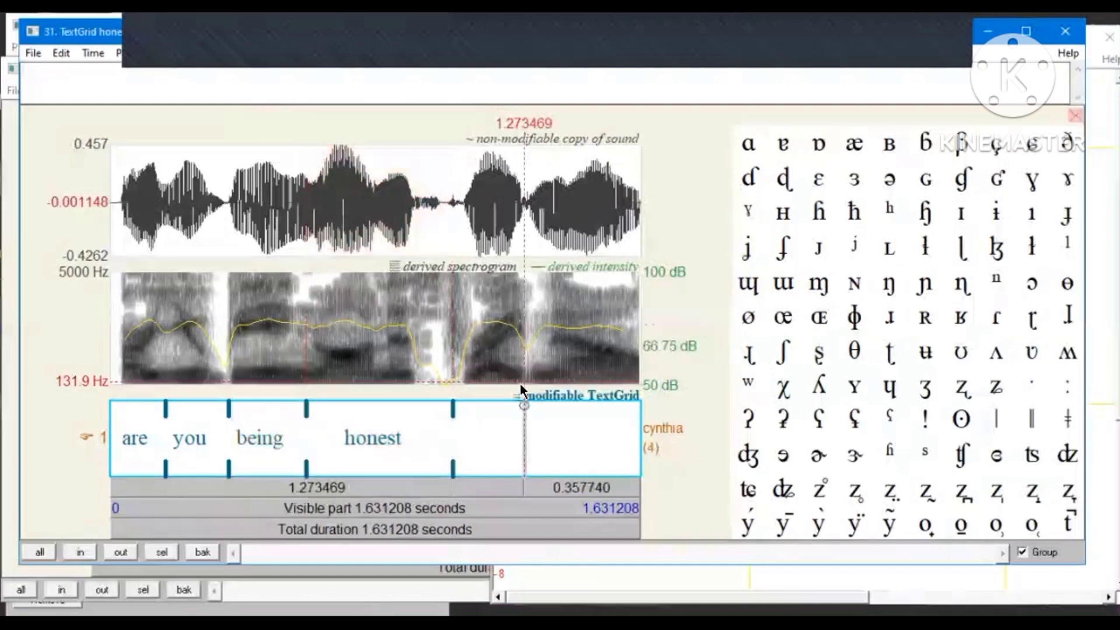
{"action": "key", "text": "Return"}
{"action": "left_click_drag", "start_coordinate": [522, 383], "coordinate": [454, 391]}
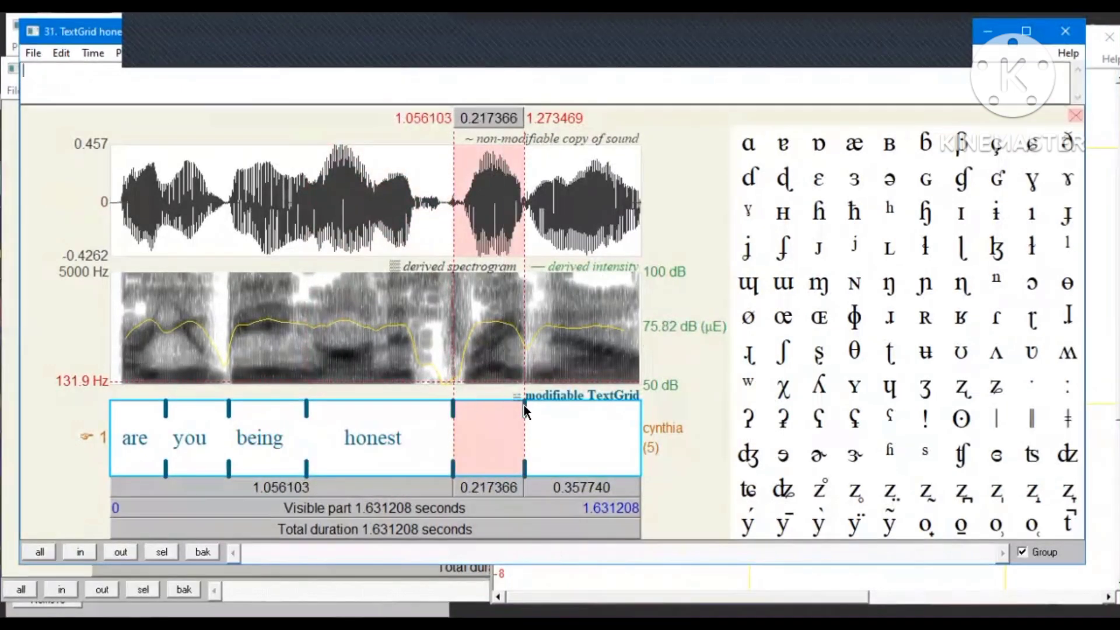
{"action": "left_click", "coordinate": [524, 405]}
{"action": "type", "text": "right"}
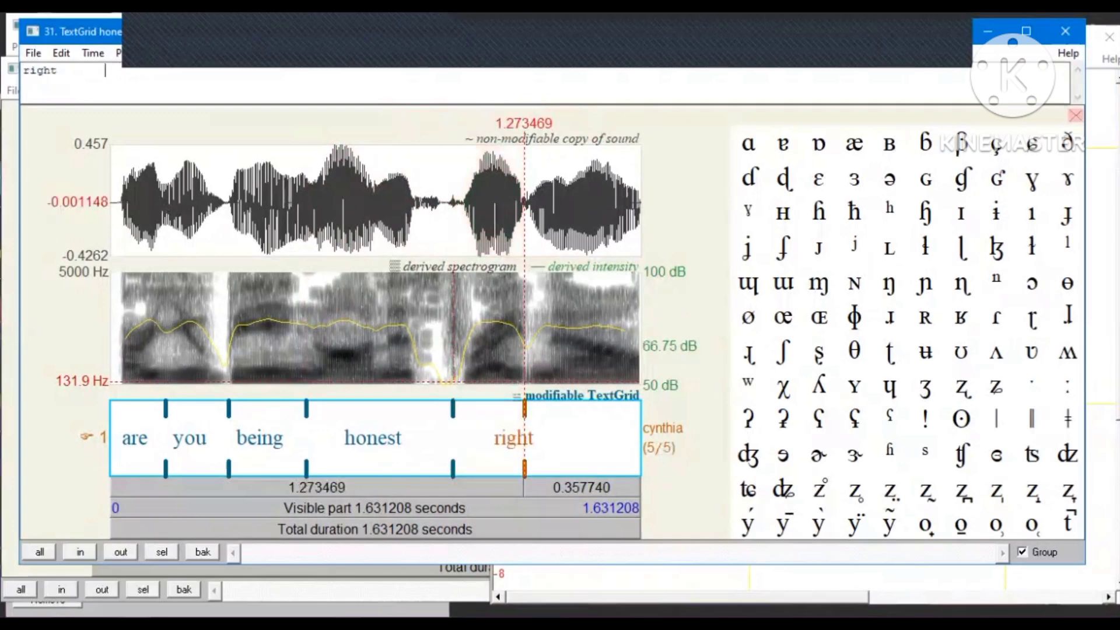
Add a boundary at 1.624 s, label the final interval 'now?', and return to the sound editor.
{"action": "left_click", "coordinate": [639, 400]}
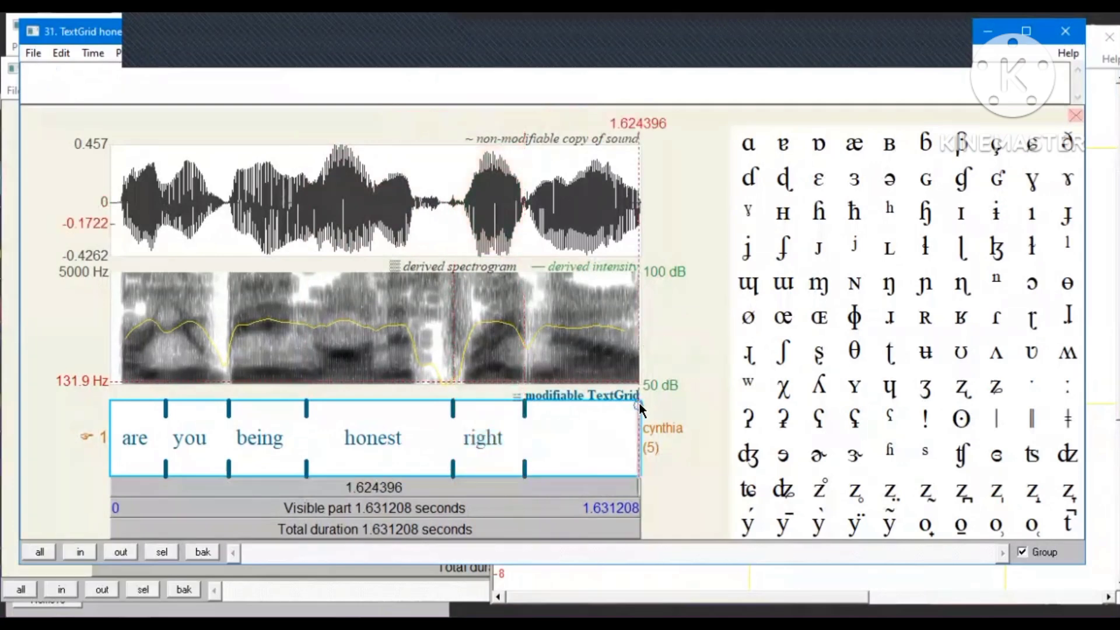
{"action": "left_click", "coordinate": [640, 404]}
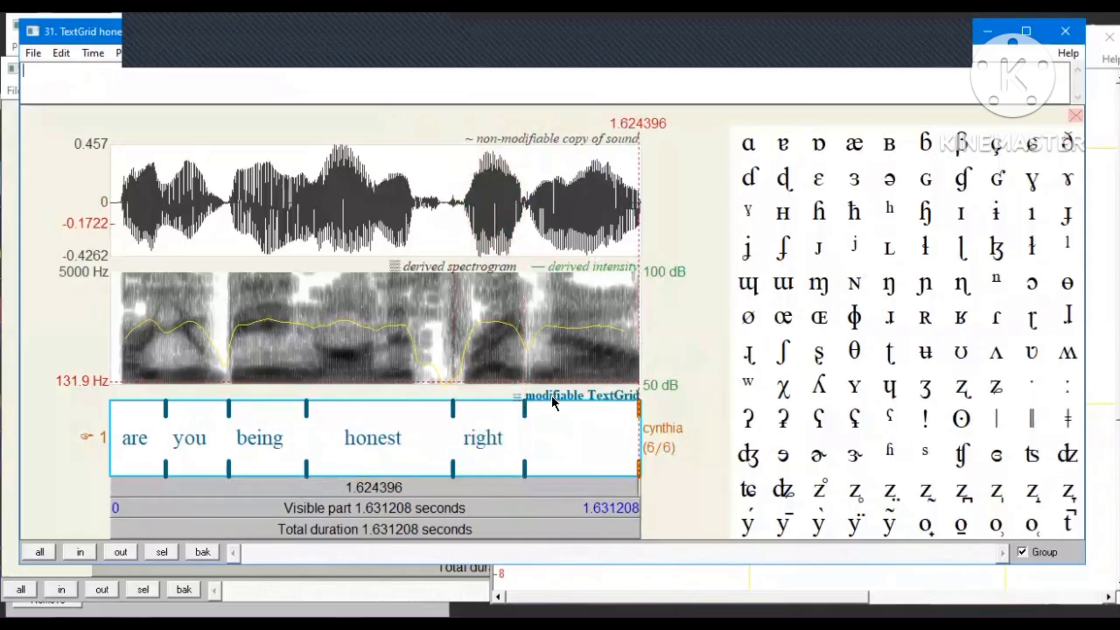
{"action": "left_click", "coordinate": [524, 399], "text": "shift"}
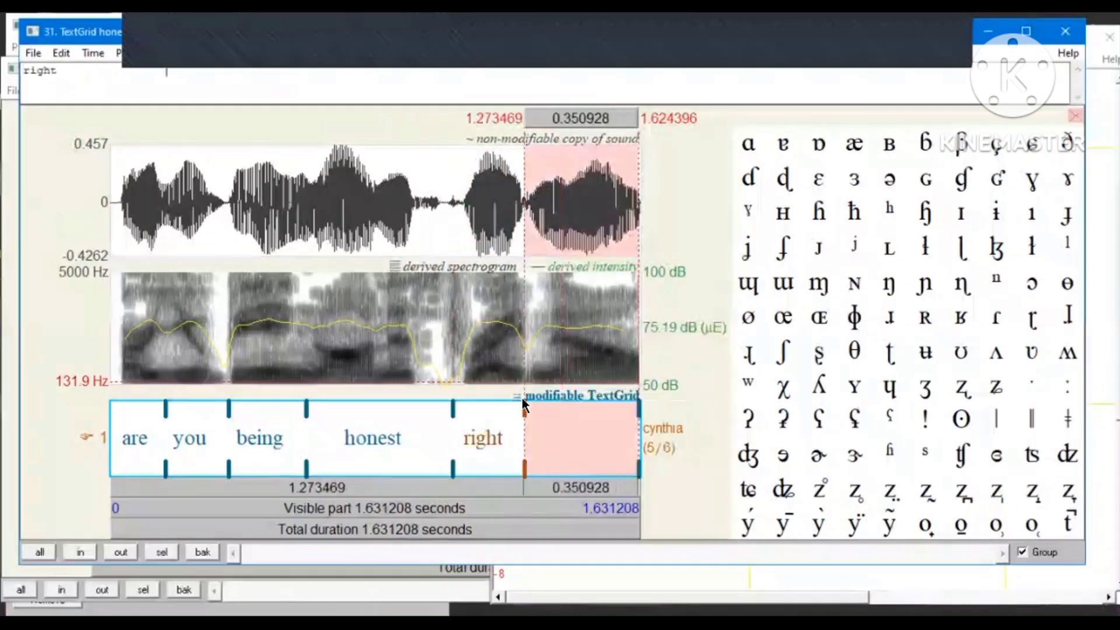
{"action": "left_click", "coordinate": [638, 410]}
{"action": "type", "text": "now?"}
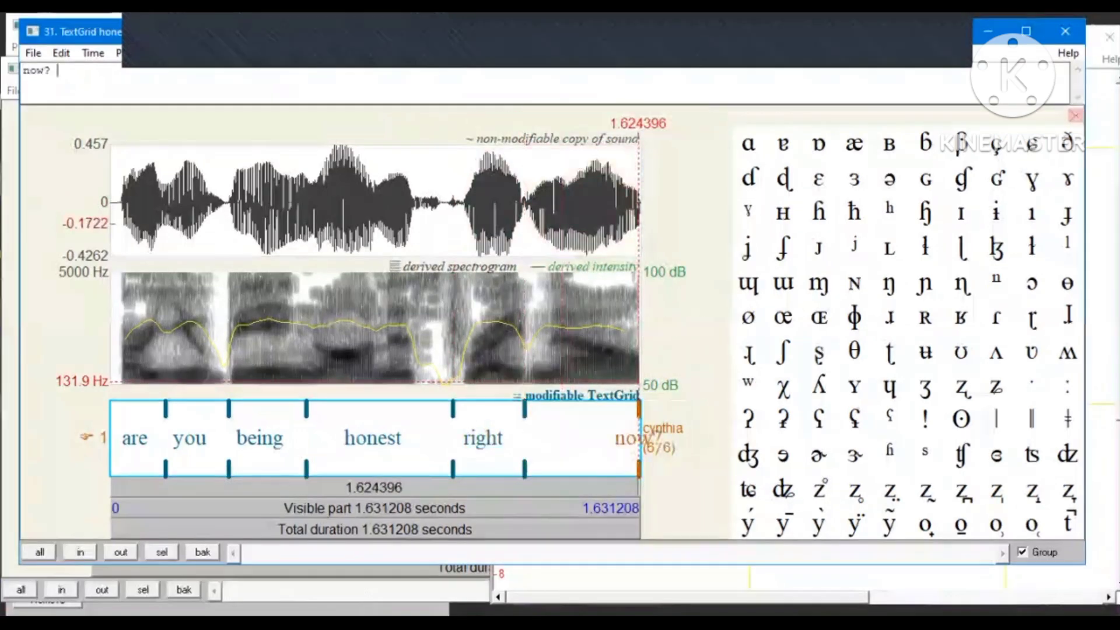
{"action": "key", "text": "alt+BackSpace"}
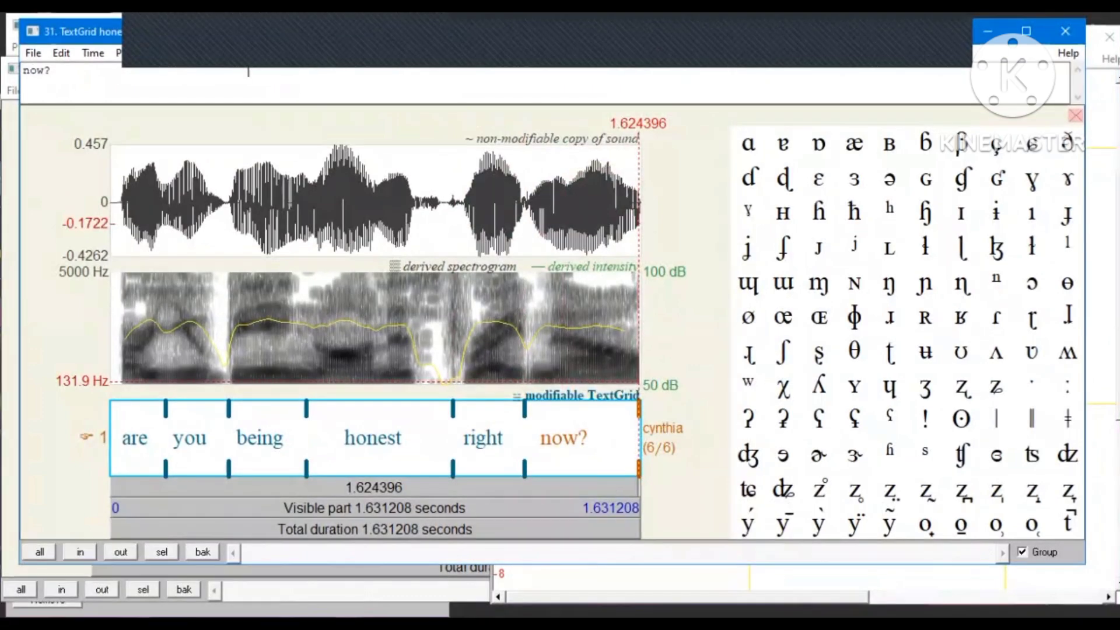
{"action": "left_click", "coordinate": [6, 292]}
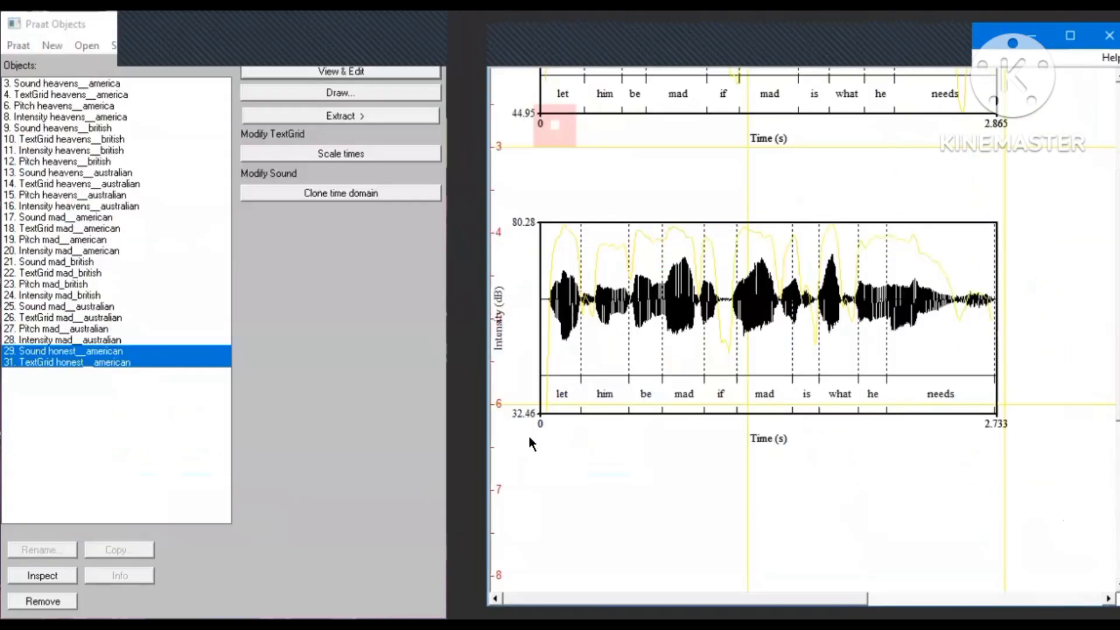
Draw the labelled TextGrid and waveform into a new area below the existing picture.
{"action": "scroll", "coordinate": [529, 437], "scroll_direction": "down", "scroll_amount": 3}
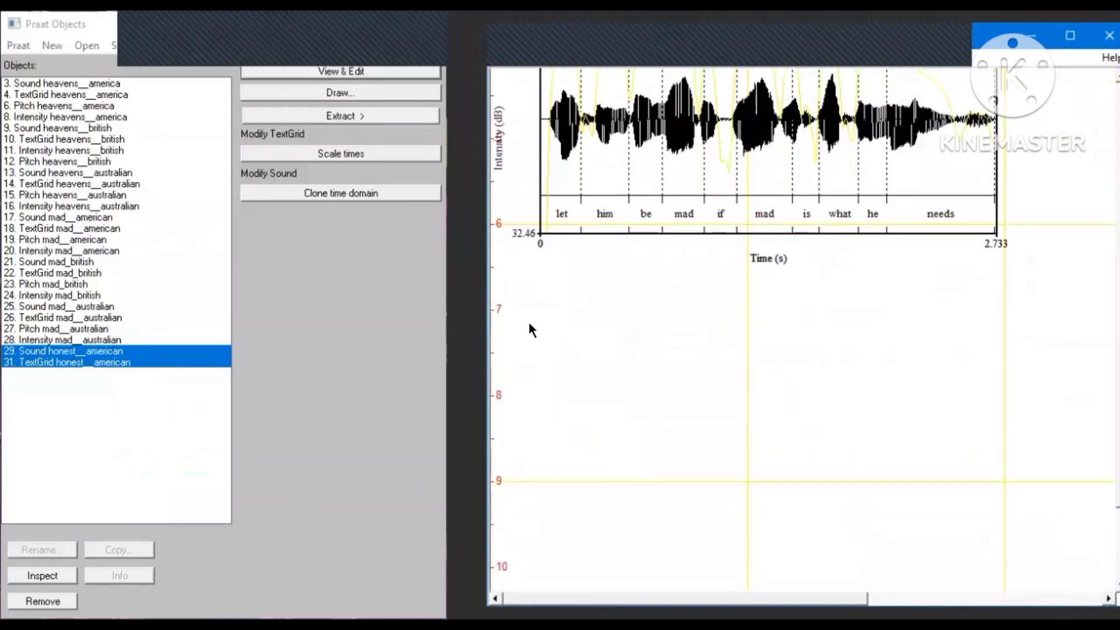
{"action": "left_click_drag", "start_coordinate": [529, 324], "coordinate": [1005, 528]}
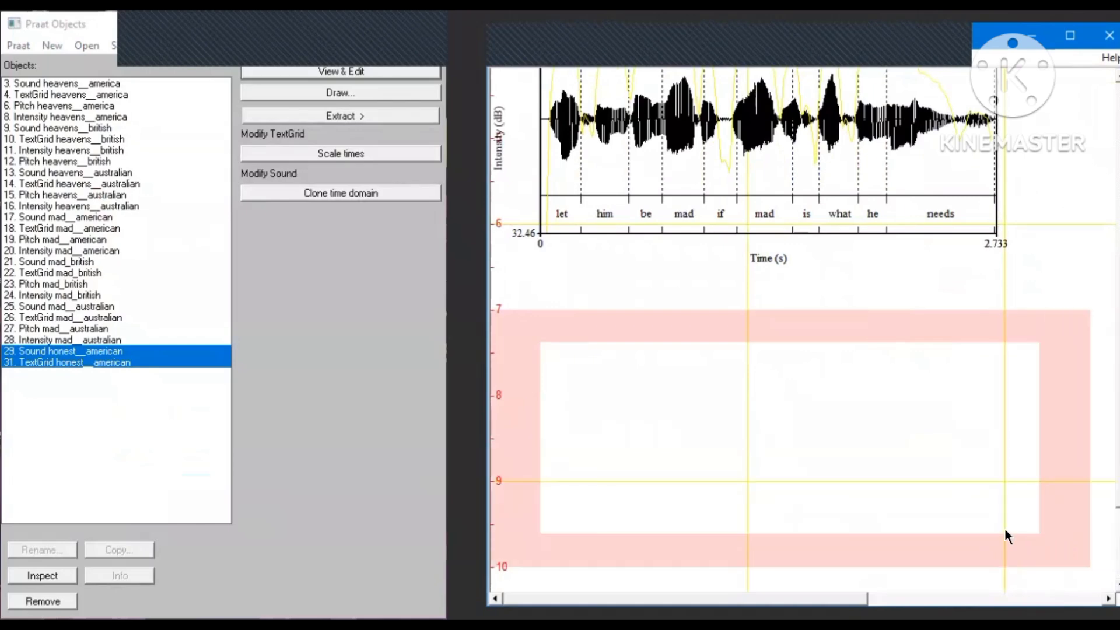
{"action": "left_click", "coordinate": [338, 85]}
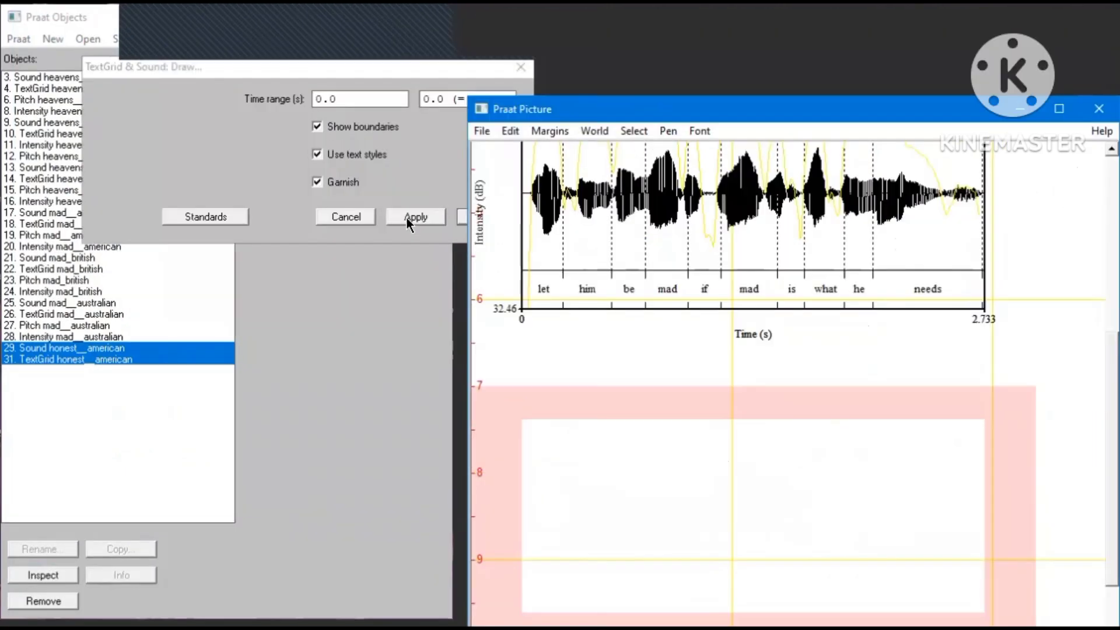
{"action": "left_click", "coordinate": [407, 218]}
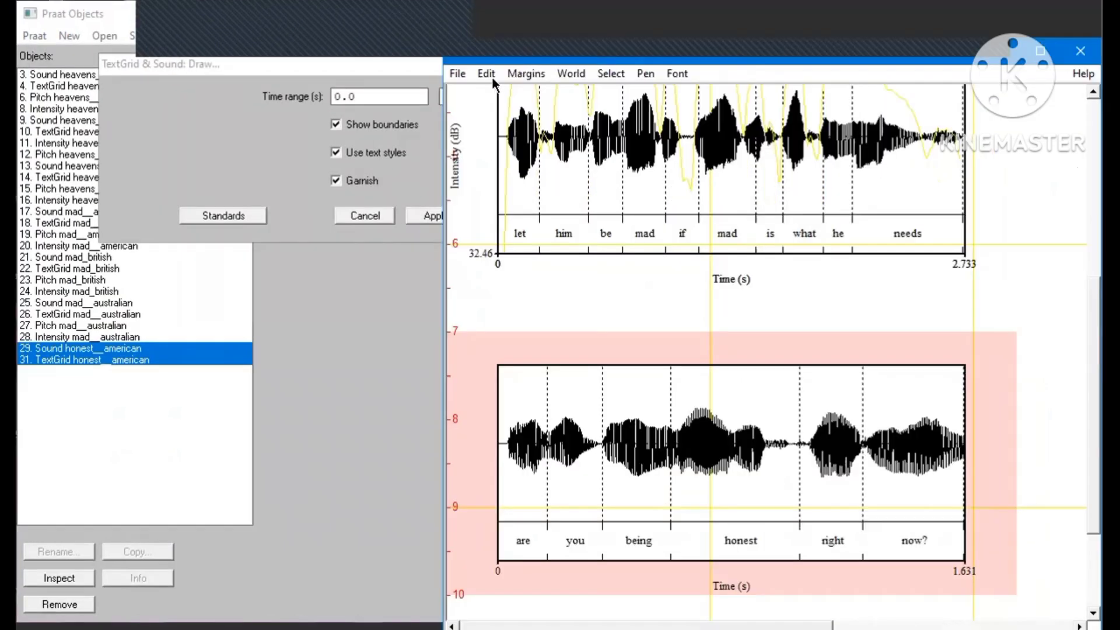
Copy the Picture window drawing to the clipboard and dismiss the TextGrid & Sound: Draw dialog.
{"action": "left_click", "coordinate": [487, 74]}
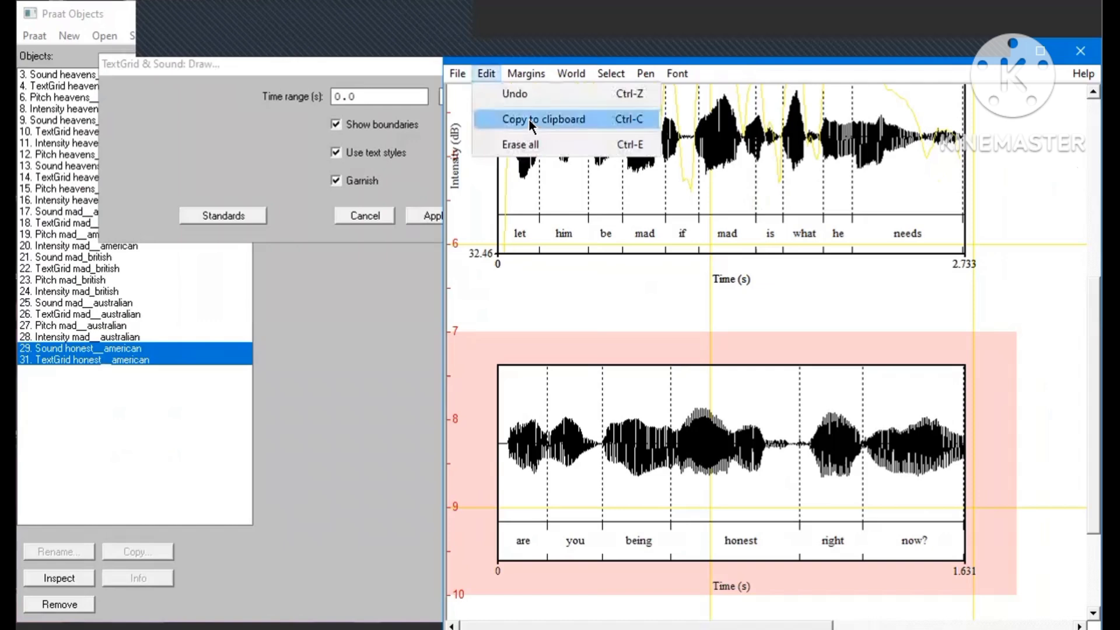
{"action": "left_click", "coordinate": [529, 119]}
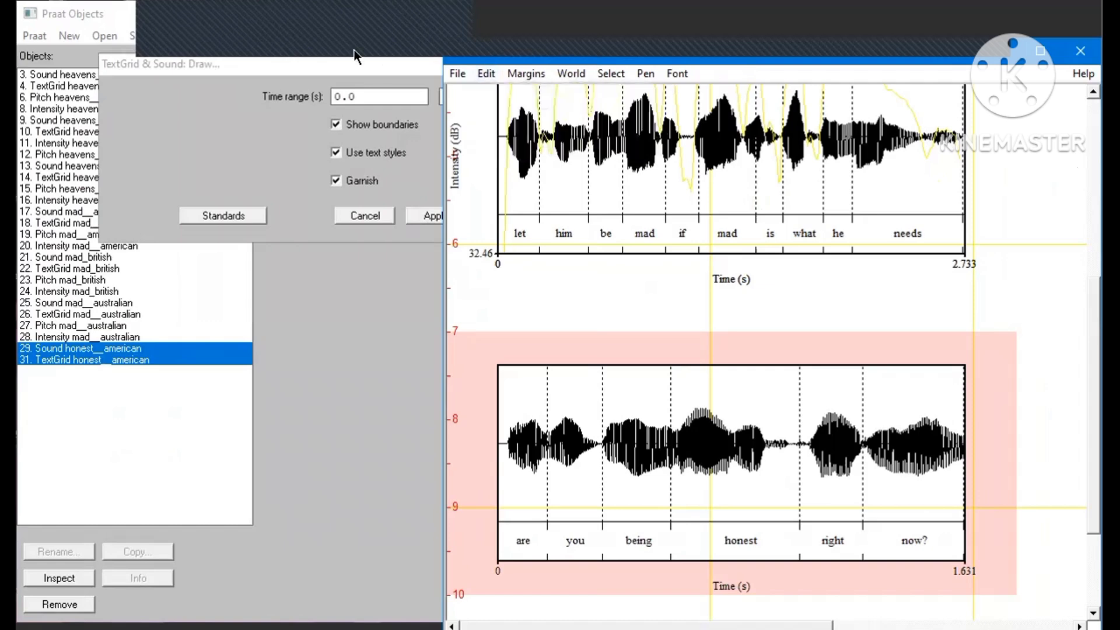
{"action": "left_click", "coordinate": [299, 62]}
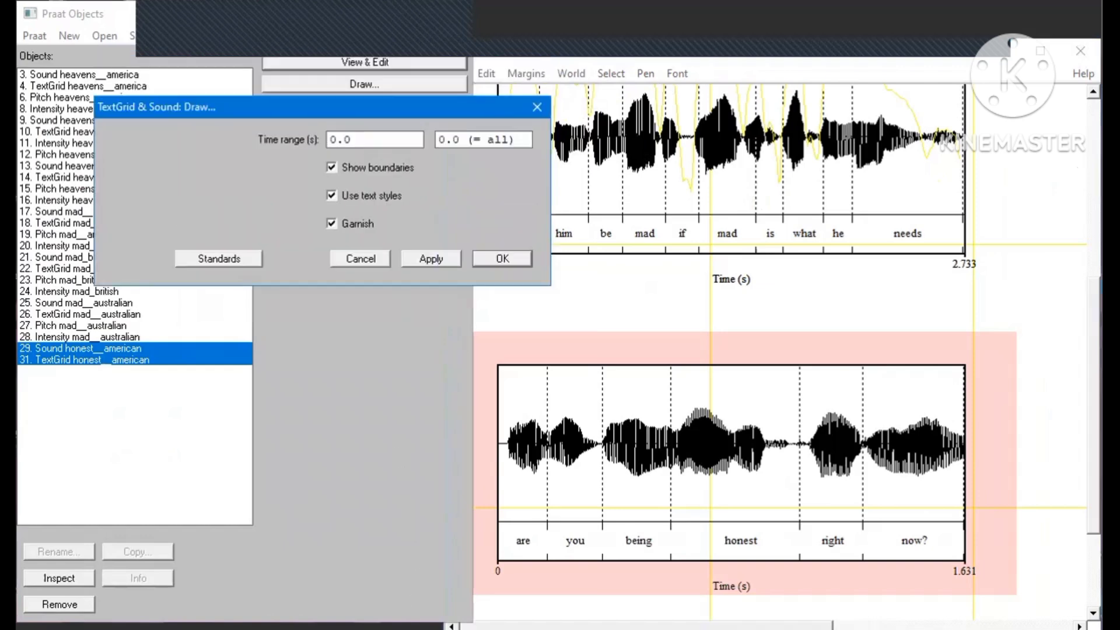
{"action": "key", "text": "Return"}
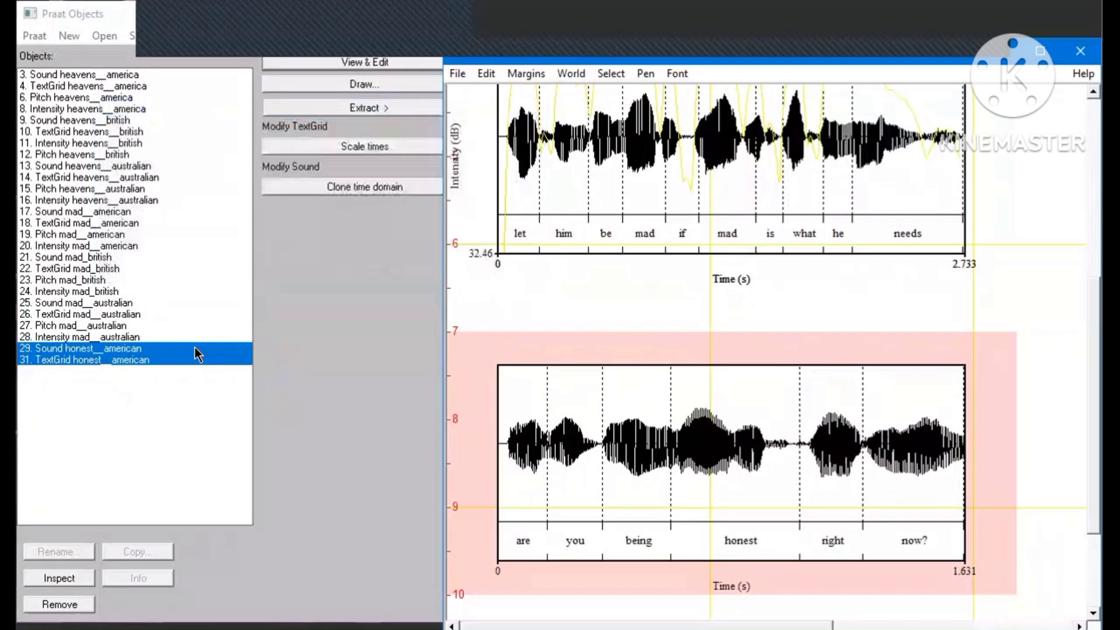
Create a Pitch object from the honest_american sound with To Pitch.
{"action": "left_click", "coordinate": [195, 348]}
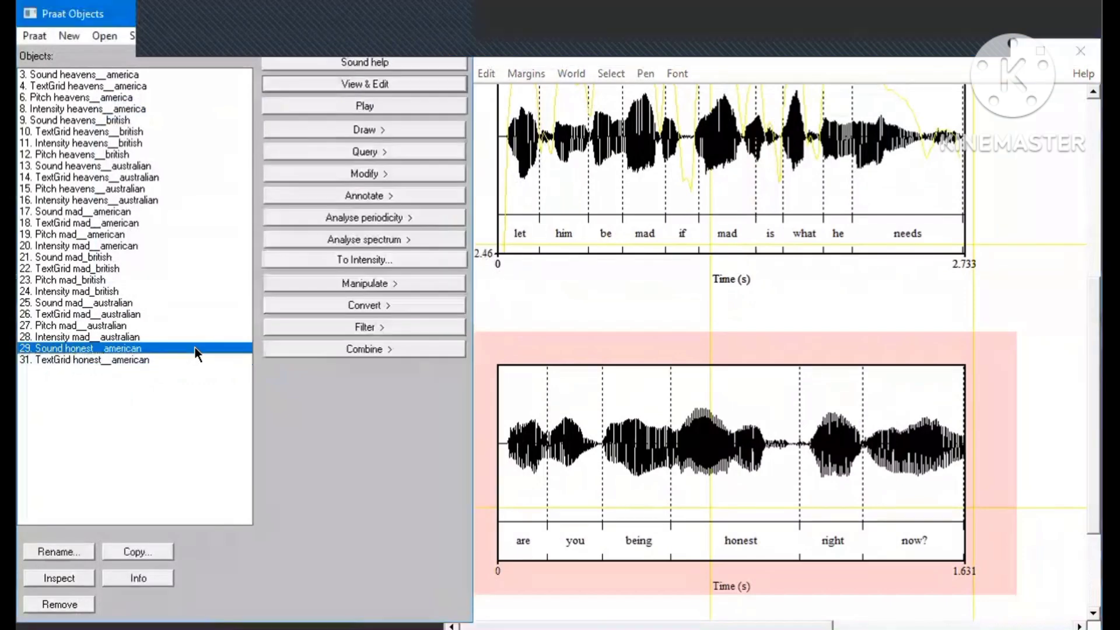
{"action": "left_click", "coordinate": [402, 223]}
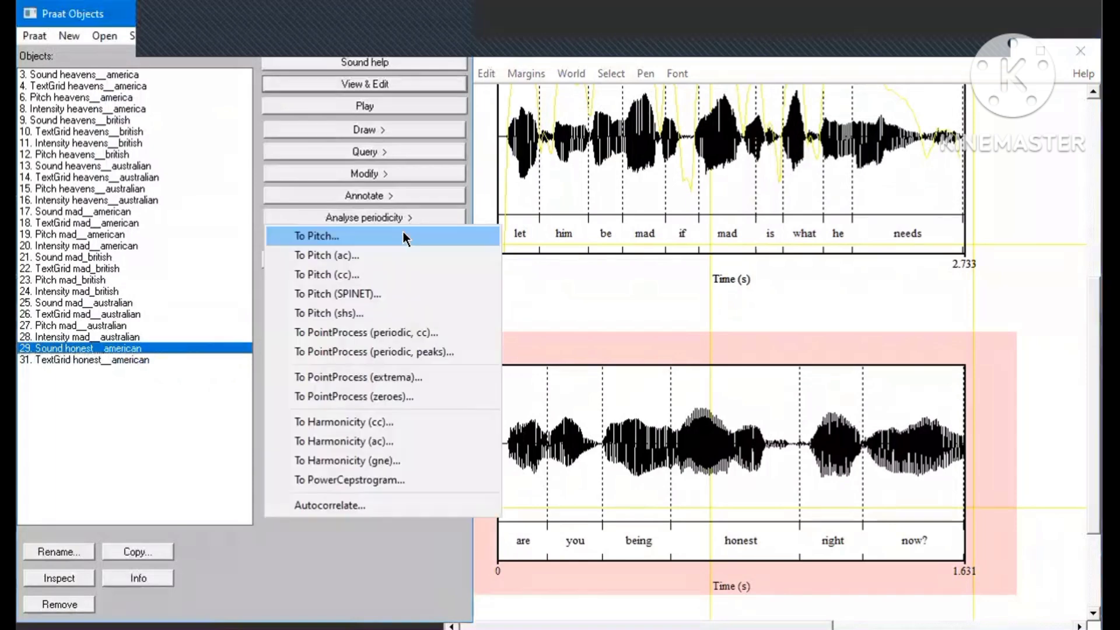
{"action": "left_click", "coordinate": [403, 234]}
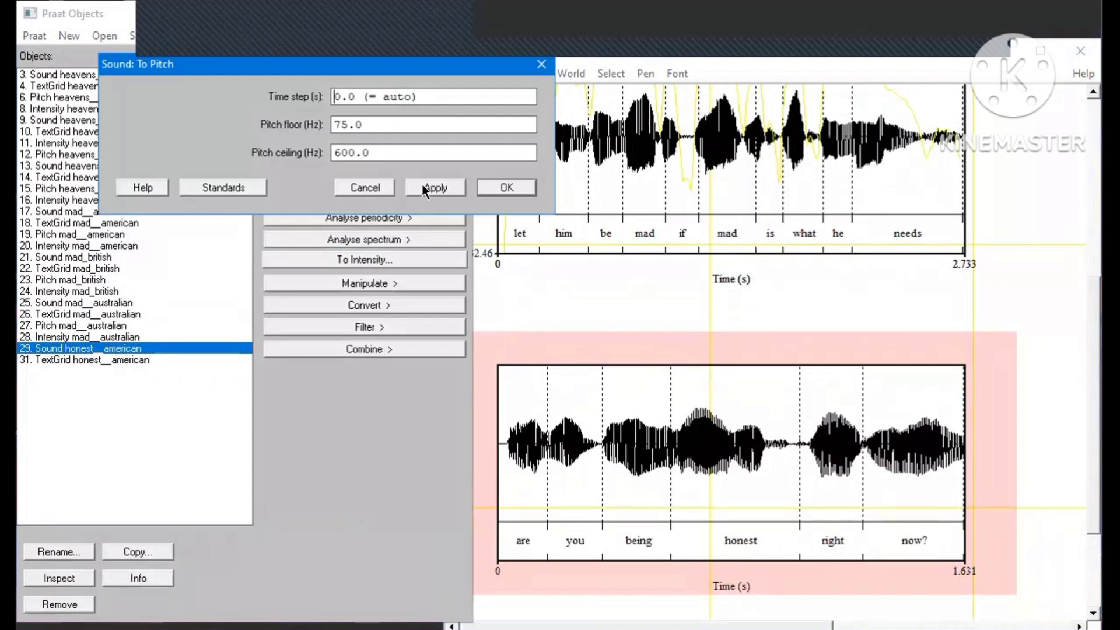
{"action": "left_click", "coordinate": [541, 68]}
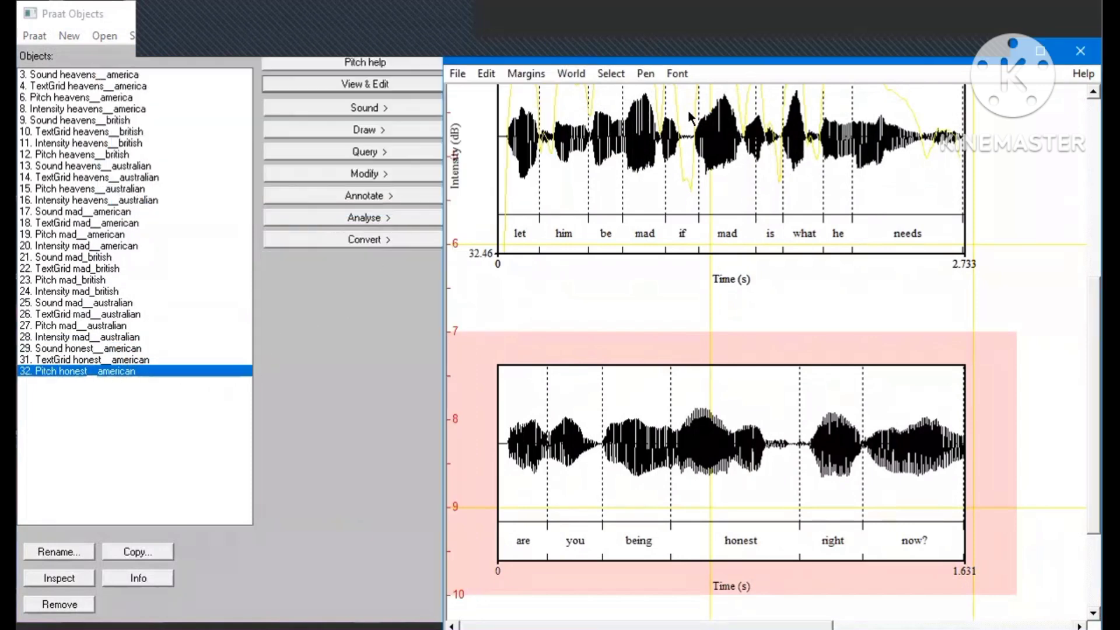
Draw the pitch contour in red, scaled 0–500 Hz, over the labelled waveform.
{"action": "left_click", "coordinate": [646, 75]}
{"action": "left_click", "coordinate": [683, 299]}
{"action": "left_click", "coordinate": [380, 130]}
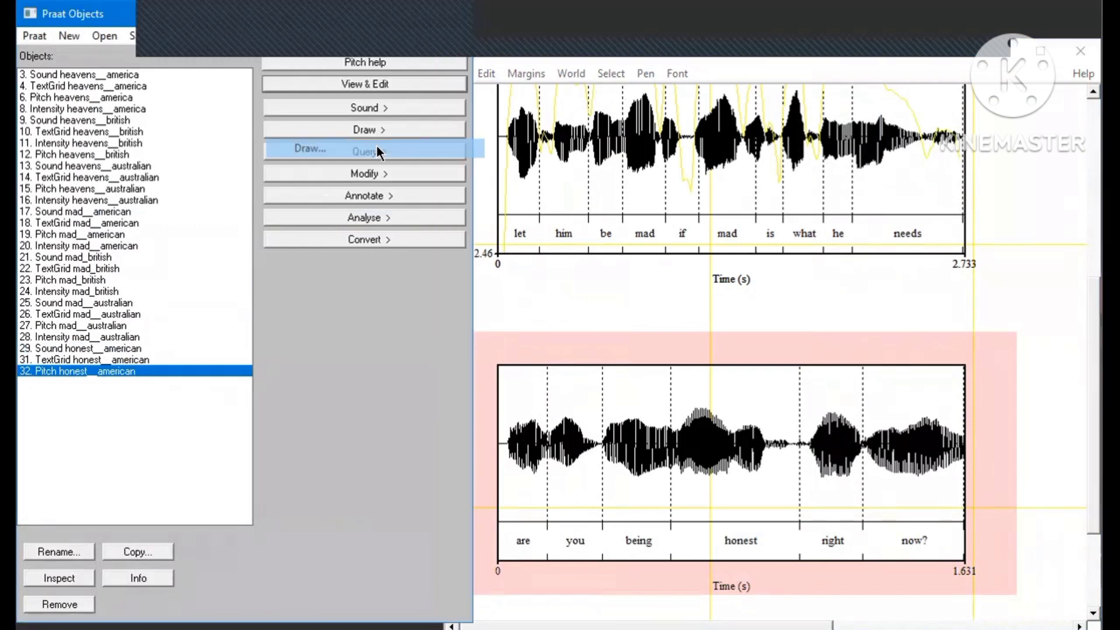
{"action": "left_click", "coordinate": [377, 154]}
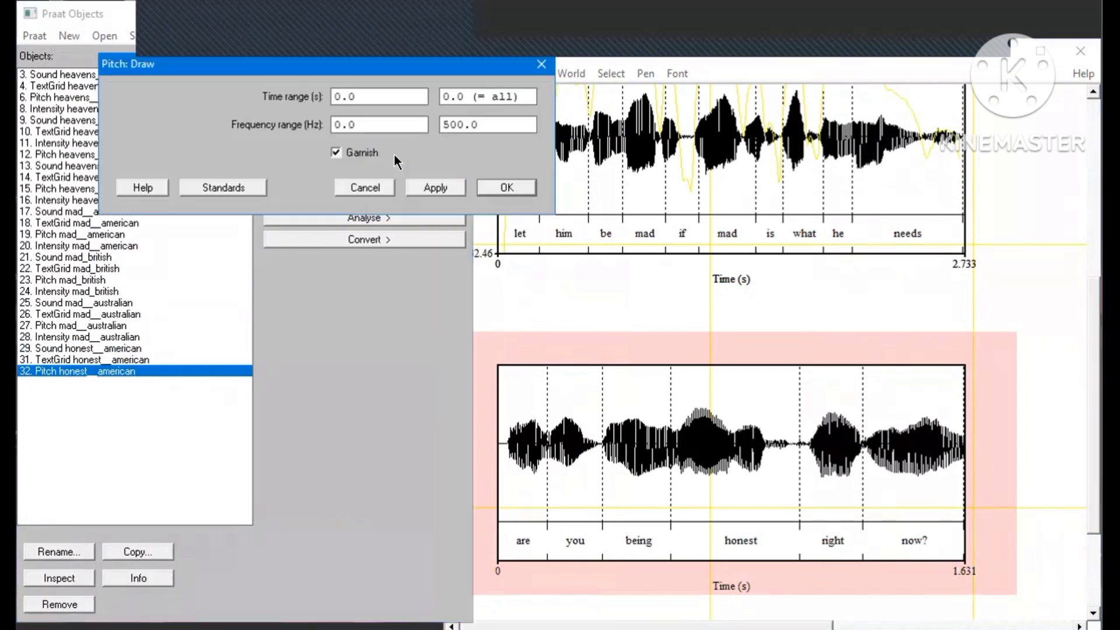
{"action": "left_click", "coordinate": [429, 187]}
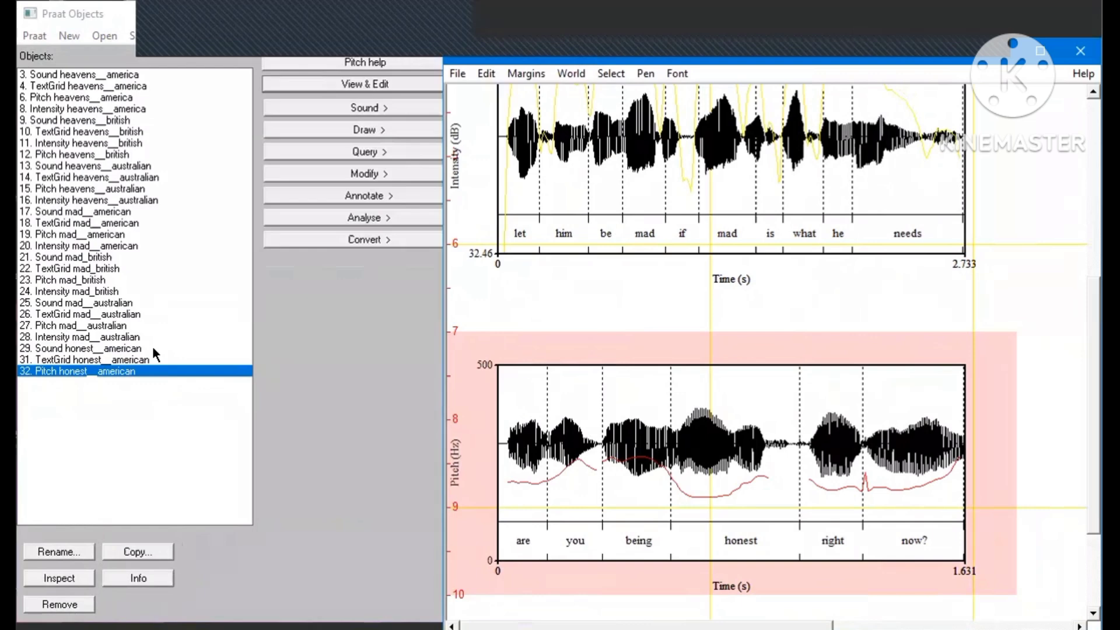
{"action": "left_click", "coordinate": [153, 348]}
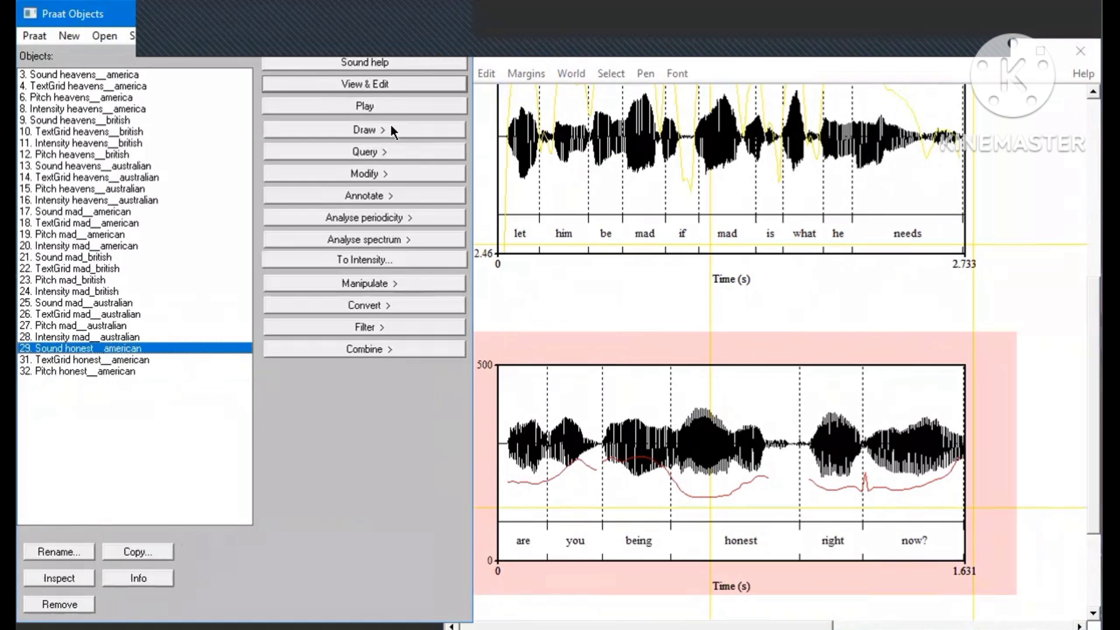
Create an Intensity object from the honest_american sound.
{"action": "left_click", "coordinate": [394, 259]}
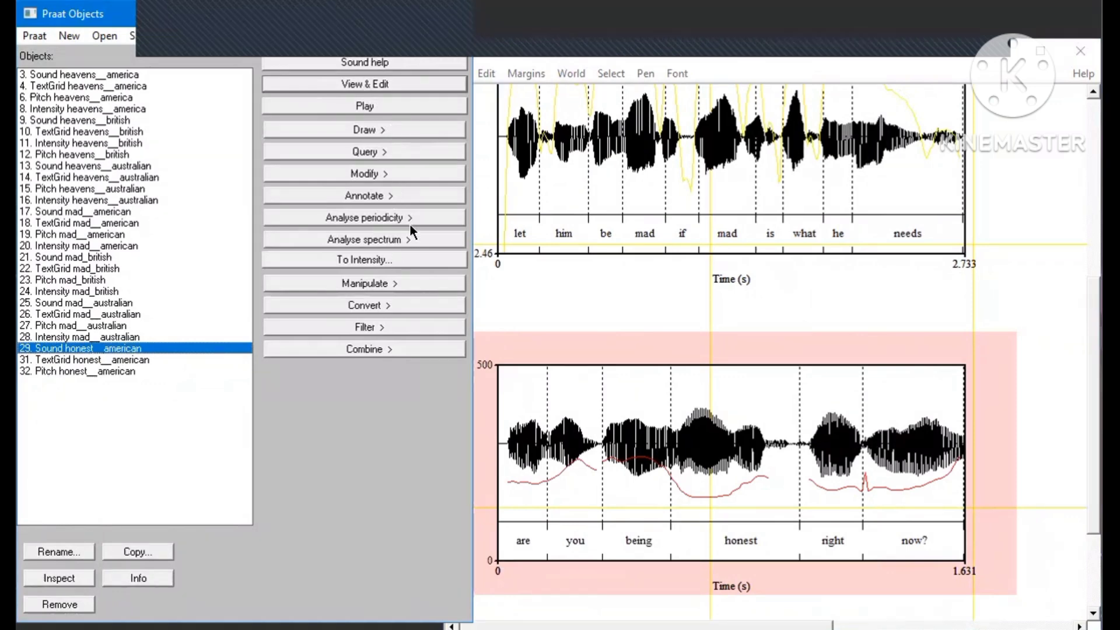
{"action": "left_click", "coordinate": [432, 186]}
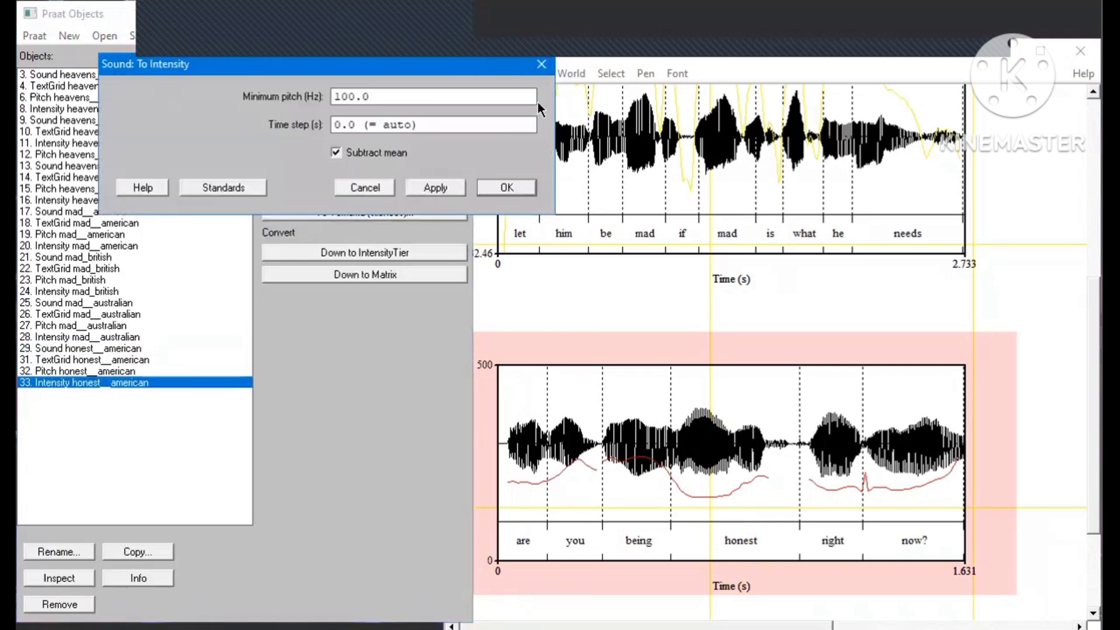
{"action": "left_click", "coordinate": [540, 65]}
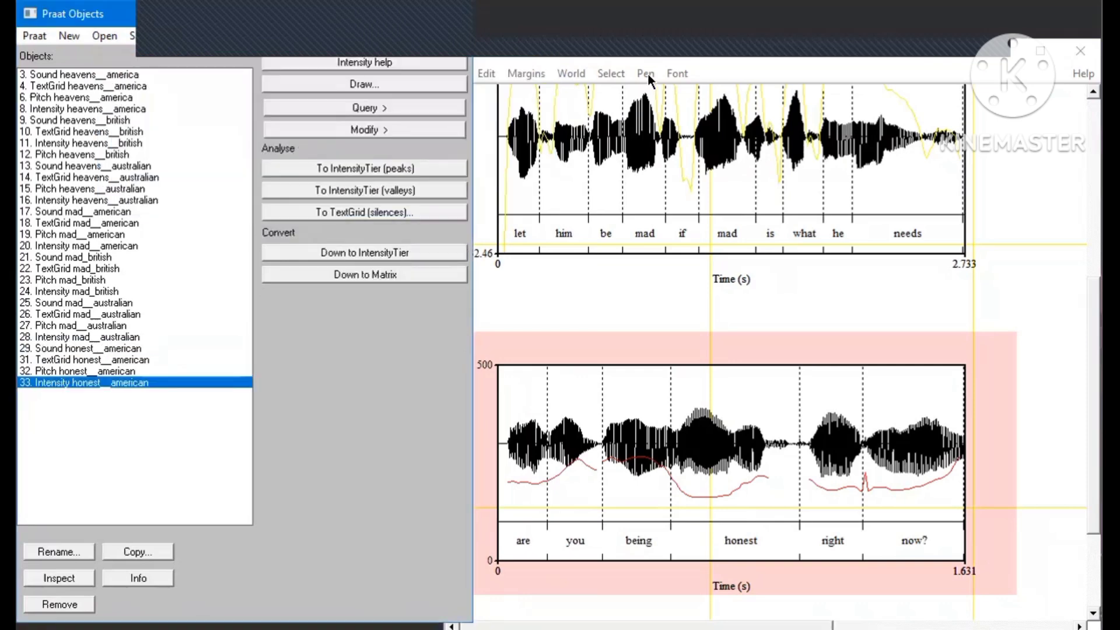
Draw the intensity curve in yellow over the waveform and pitch contour, then close its settings.
{"action": "left_click", "coordinate": [646, 74]}
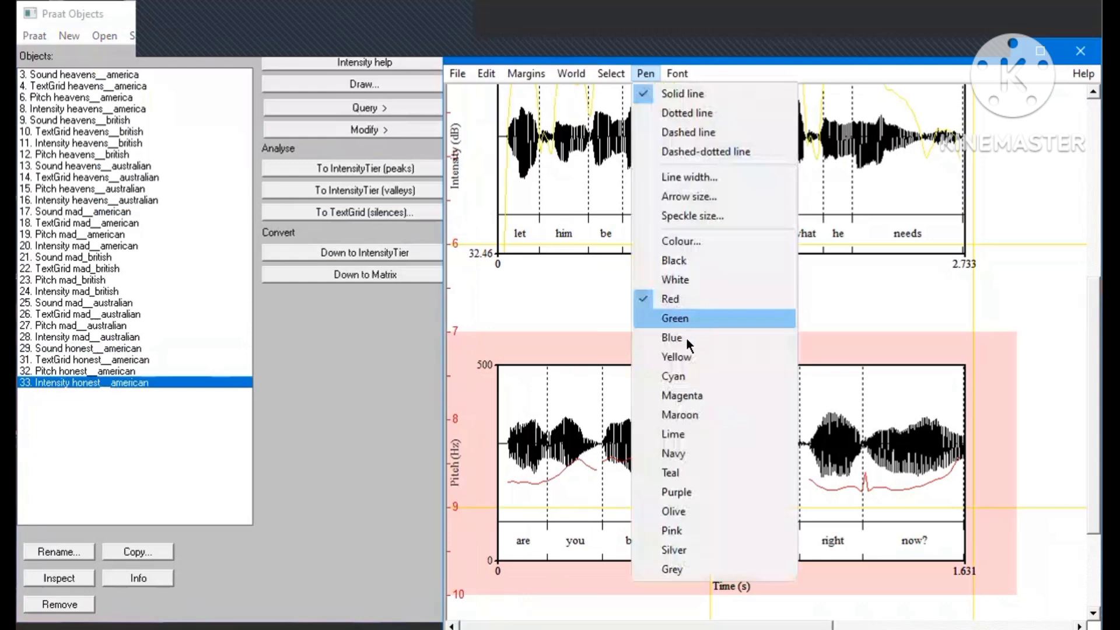
{"action": "left_click", "coordinate": [680, 357]}
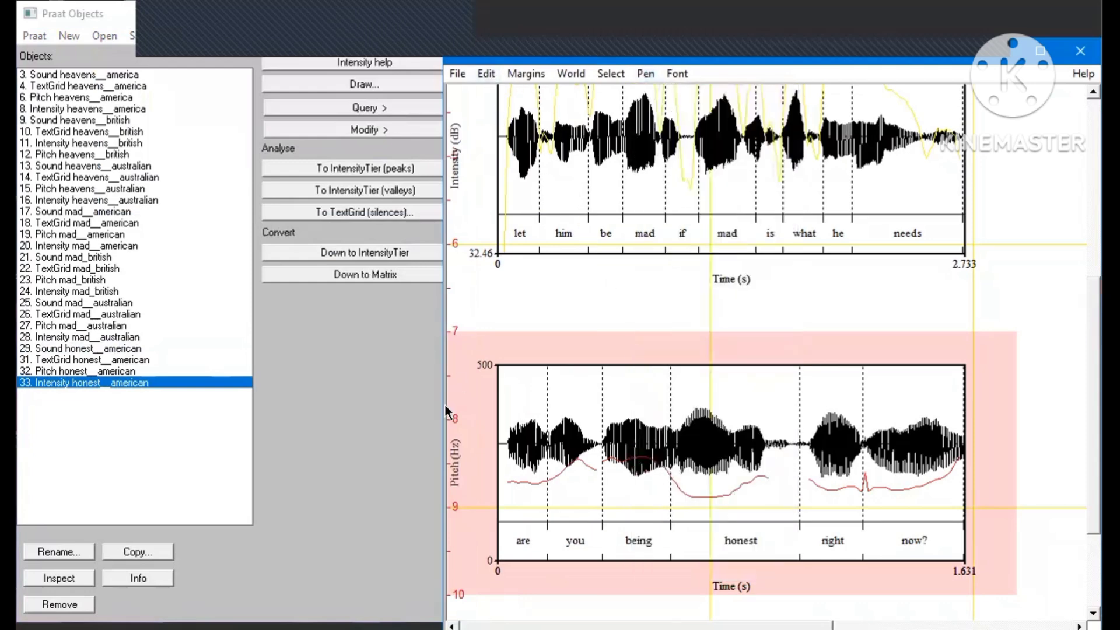
{"action": "left_click", "coordinate": [397, 87]}
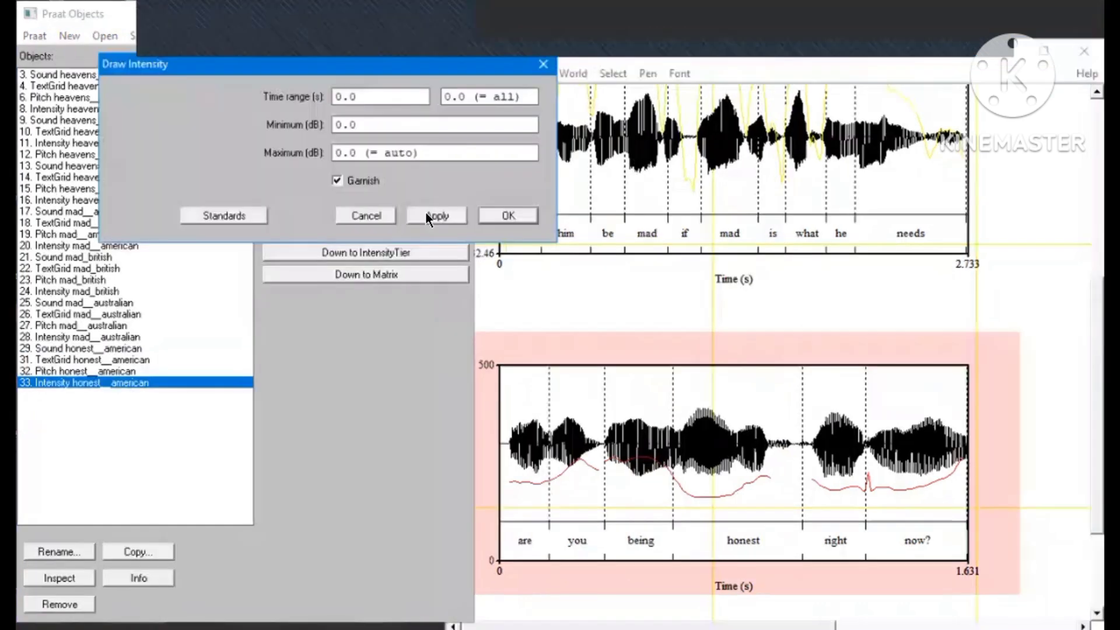
{"action": "left_click", "coordinate": [426, 214]}
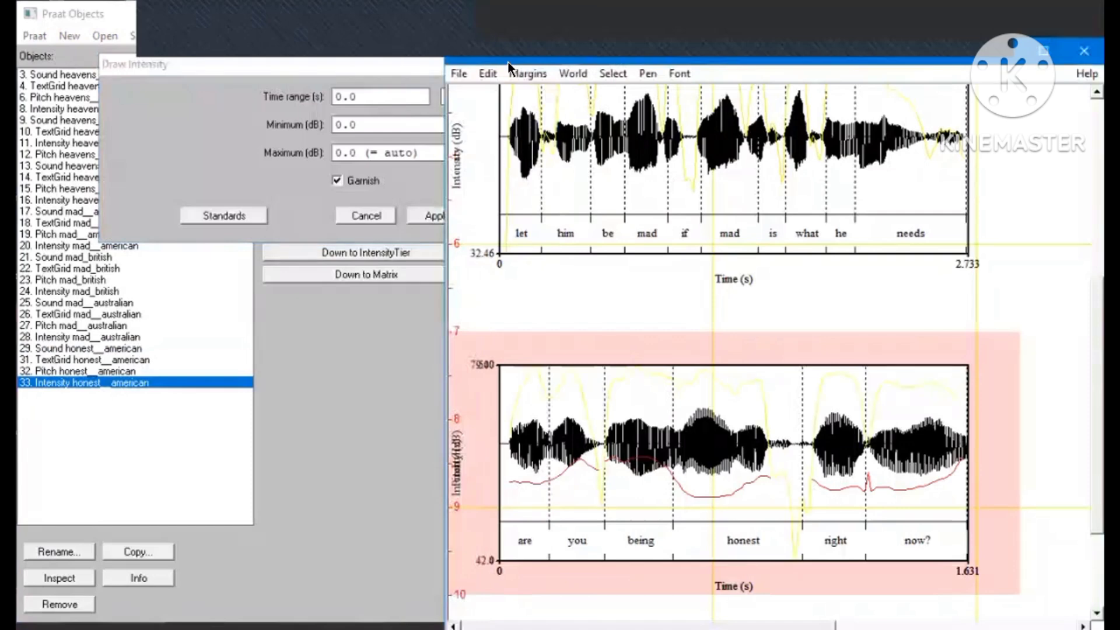
{"action": "left_click", "coordinate": [426, 92]}
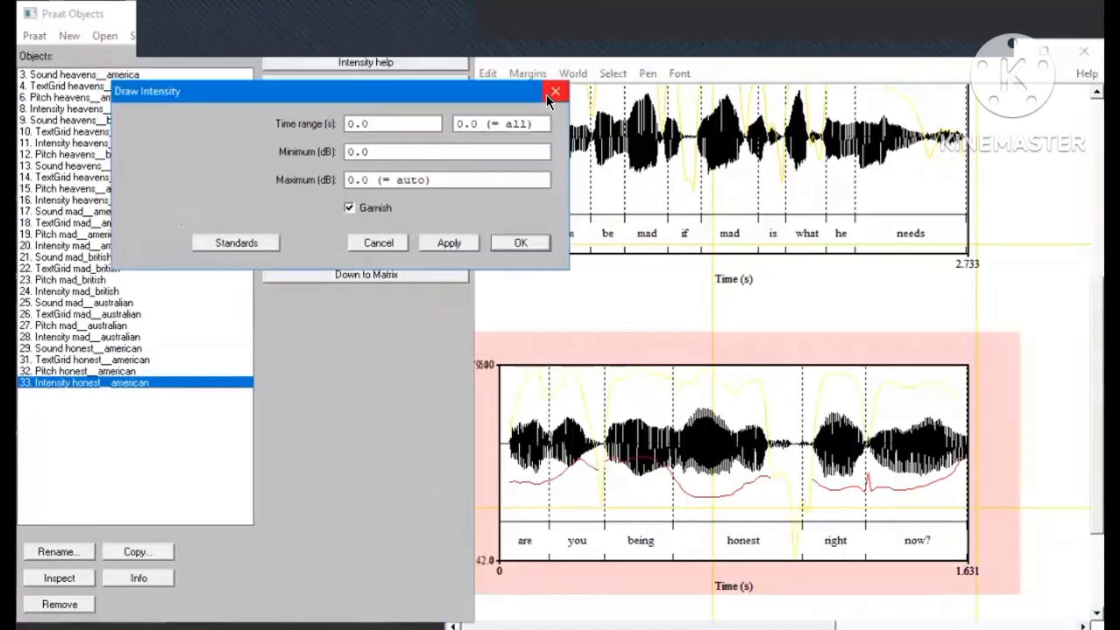
{"action": "left_click", "coordinate": [549, 95]}
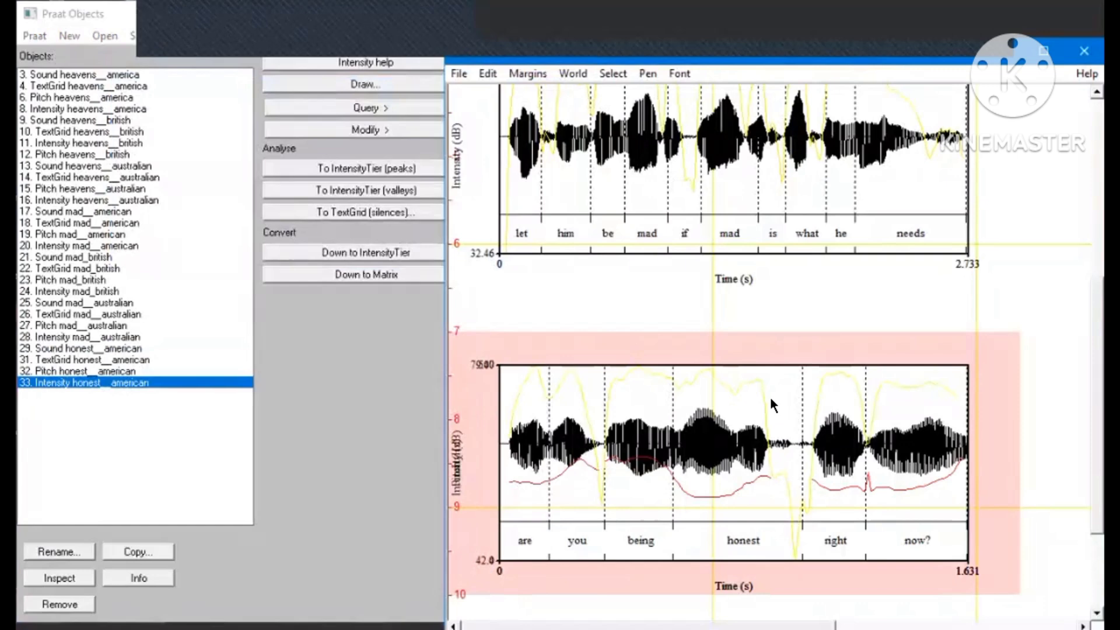
{"action": "scroll", "coordinate": [771, 399], "scroll_direction": "down", "scroll_amount": 3}
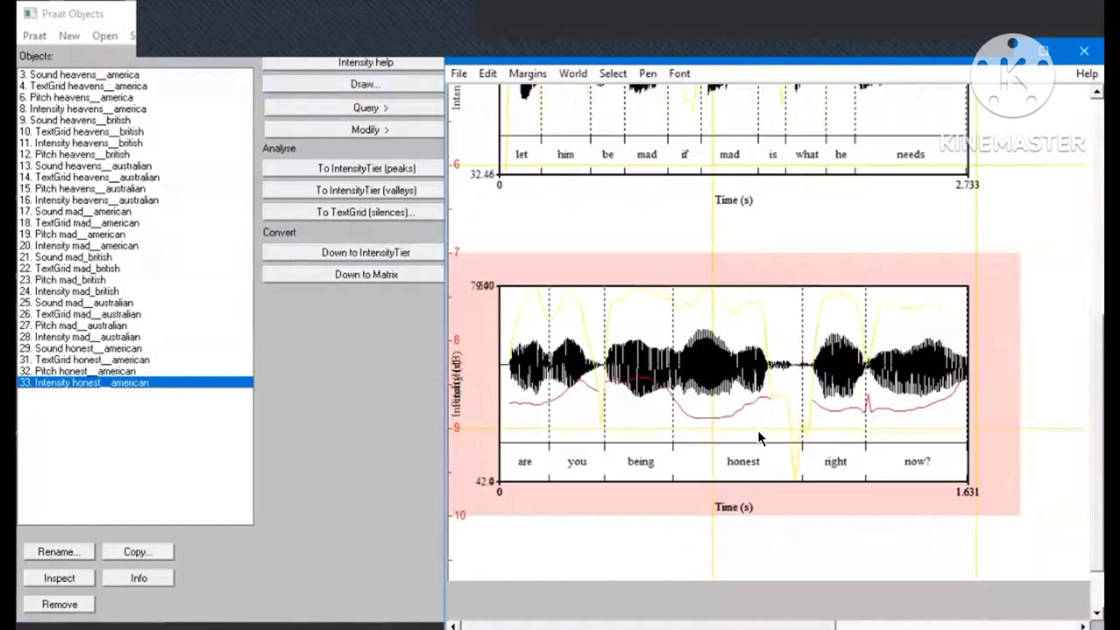
{"action": "scroll", "coordinate": [759, 433], "scroll_direction": "down", "scroll_amount": 3}
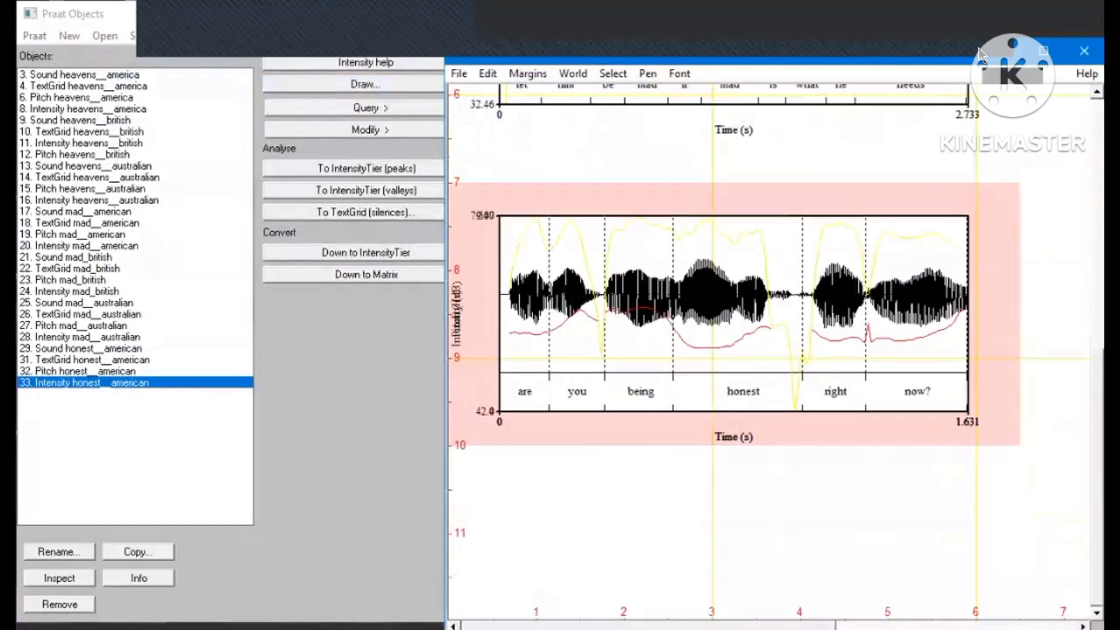
{"action": "left_click", "coordinate": [762, 41]}
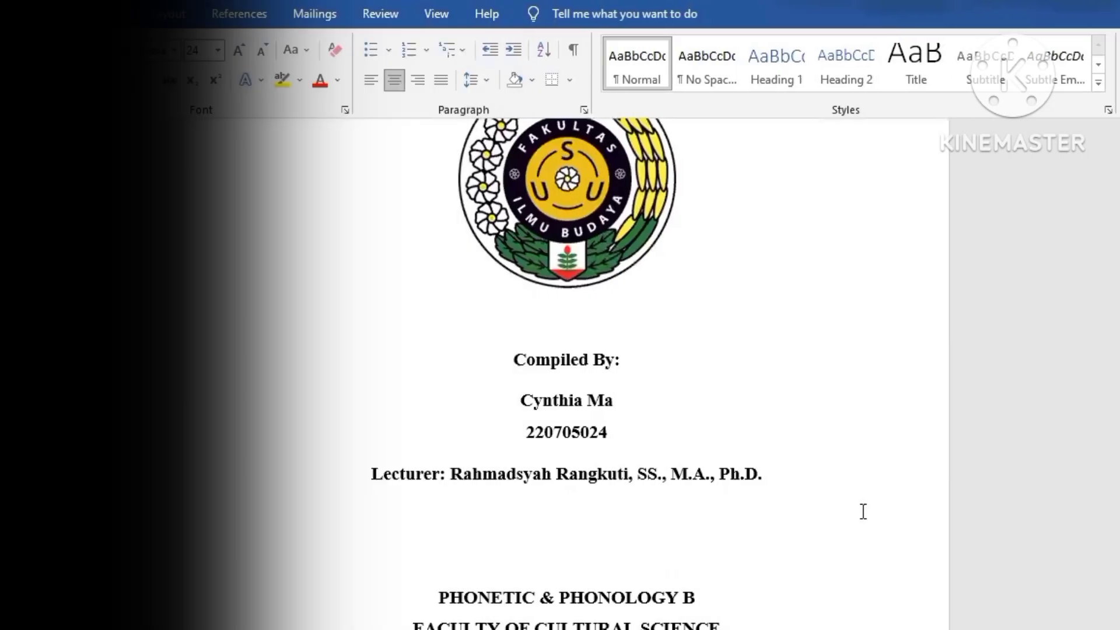
Scroll the Word report down to Findings, showing American 1.631 seconds and 208.33.
{"action": "scroll", "coordinate": [811, 482], "scroll_direction": "down", "scroll_amount": 15}
{"action": "scroll", "coordinate": [811, 481], "scroll_direction": "down", "scroll_amount": 15}
{"action": "scroll", "coordinate": [811, 481], "scroll_direction": "down", "scroll_amount": 20}
{"action": "scroll", "coordinate": [811, 481], "scroll_direction": "down", "scroll_amount": 20}
{"action": "scroll", "coordinate": [811, 482], "scroll_direction": "down", "scroll_amount": 20}
{"action": "scroll", "coordinate": [812, 486], "scroll_direction": "down", "scroll_amount": 10}
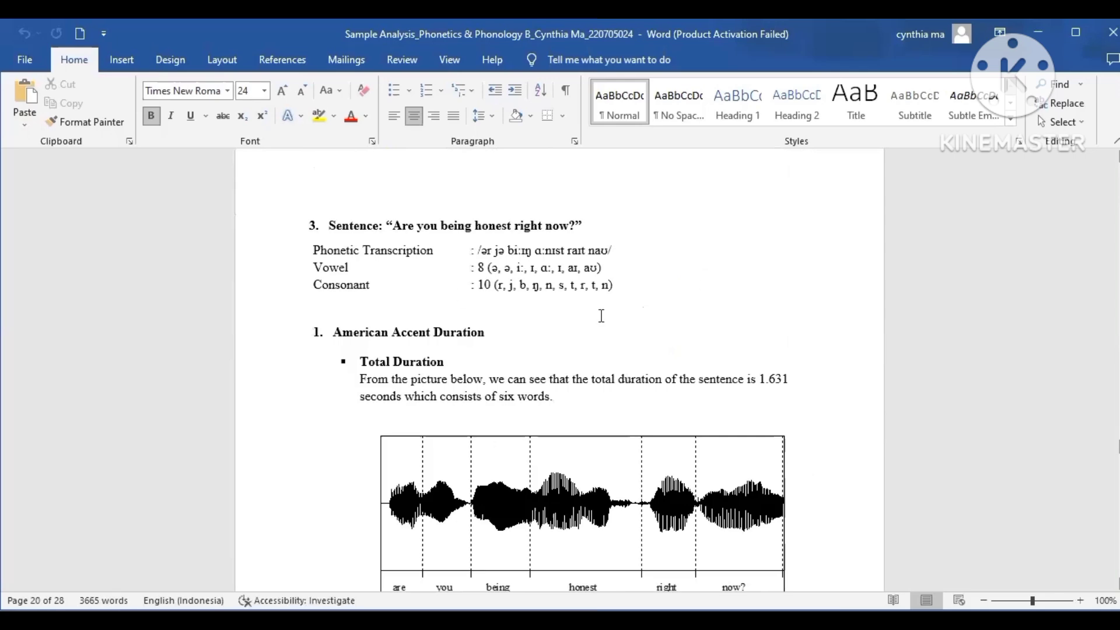
{"action": "scroll", "coordinate": [602, 316], "scroll_direction": "down", "scroll_amount": 5}
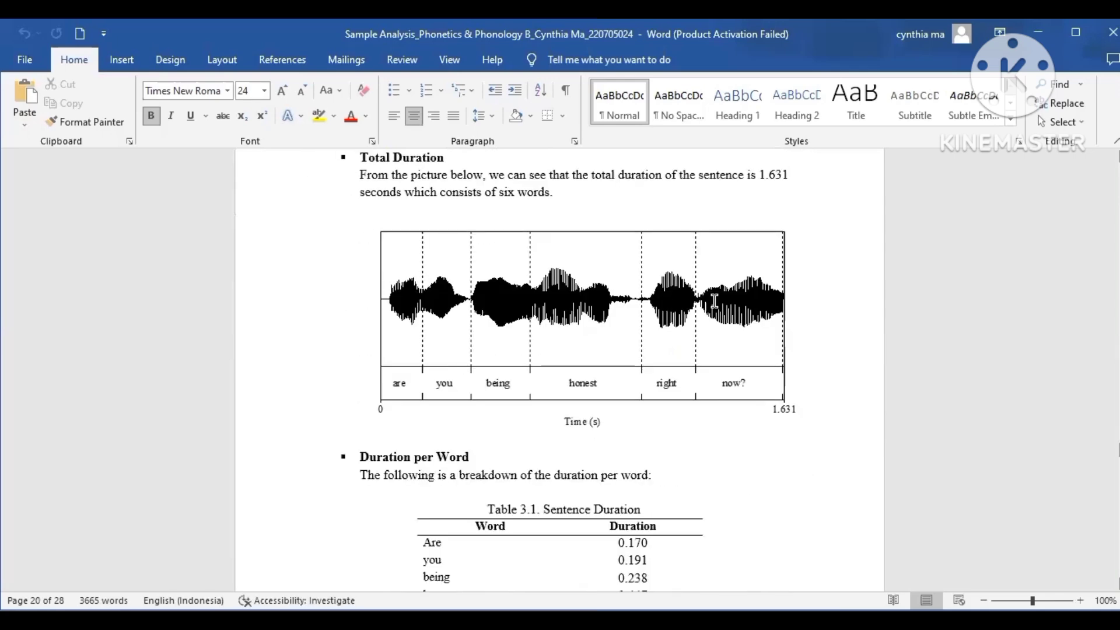
{"action": "scroll", "coordinate": [832, 444], "scroll_direction": "down", "scroll_amount": 5}
{"action": "scroll", "coordinate": [833, 443], "scroll_direction": "down", "scroll_amount": 15}
{"action": "scroll", "coordinate": [833, 443], "scroll_direction": "down", "scroll_amount": 20}
{"action": "scroll", "coordinate": [832, 444], "scroll_direction": "down", "scroll_amount": 15}
{"action": "scroll", "coordinate": [832, 444], "scroll_direction": "up", "scroll_amount": 3}
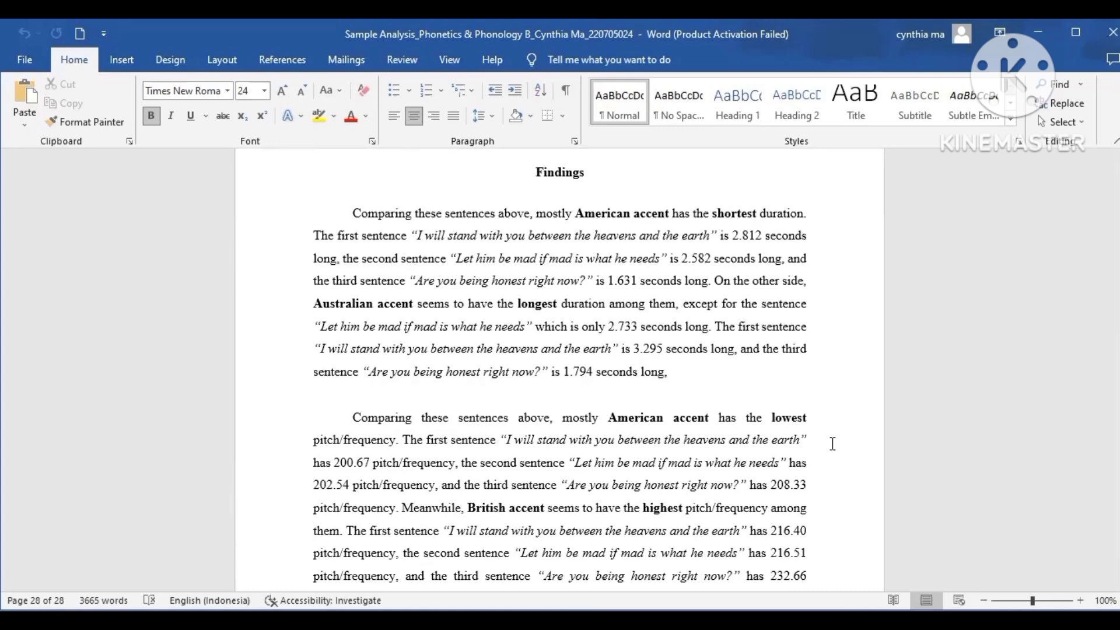
{"action": "scroll", "coordinate": [833, 444], "scroll_direction": "down", "scroll_amount": 4}
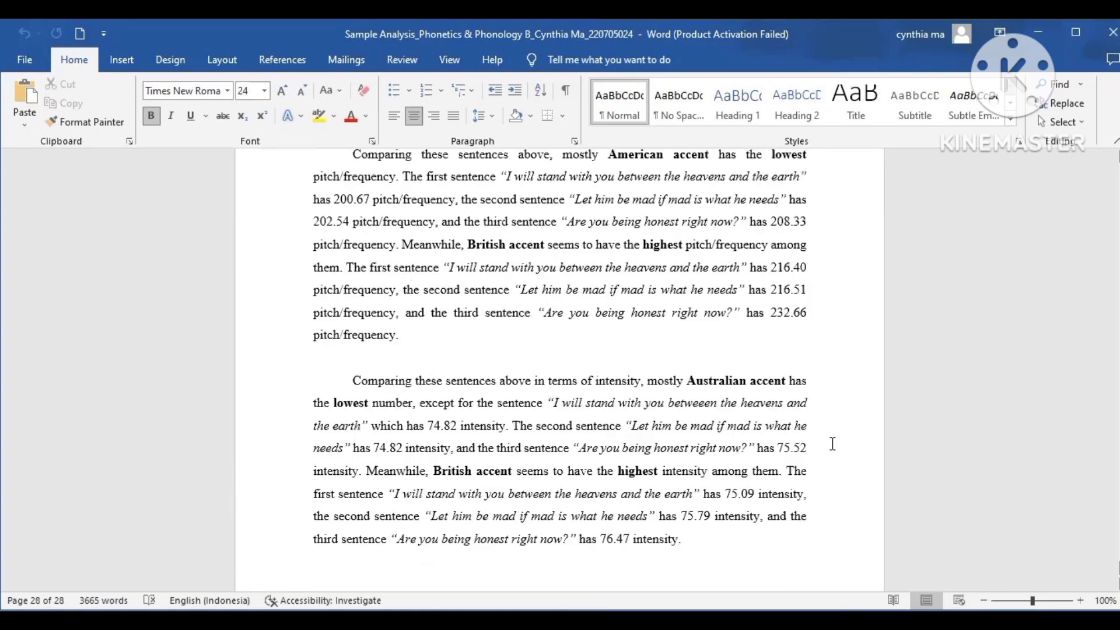
{"action": "scroll", "coordinate": [832, 444], "scroll_direction": "down", "scroll_amount": 2}
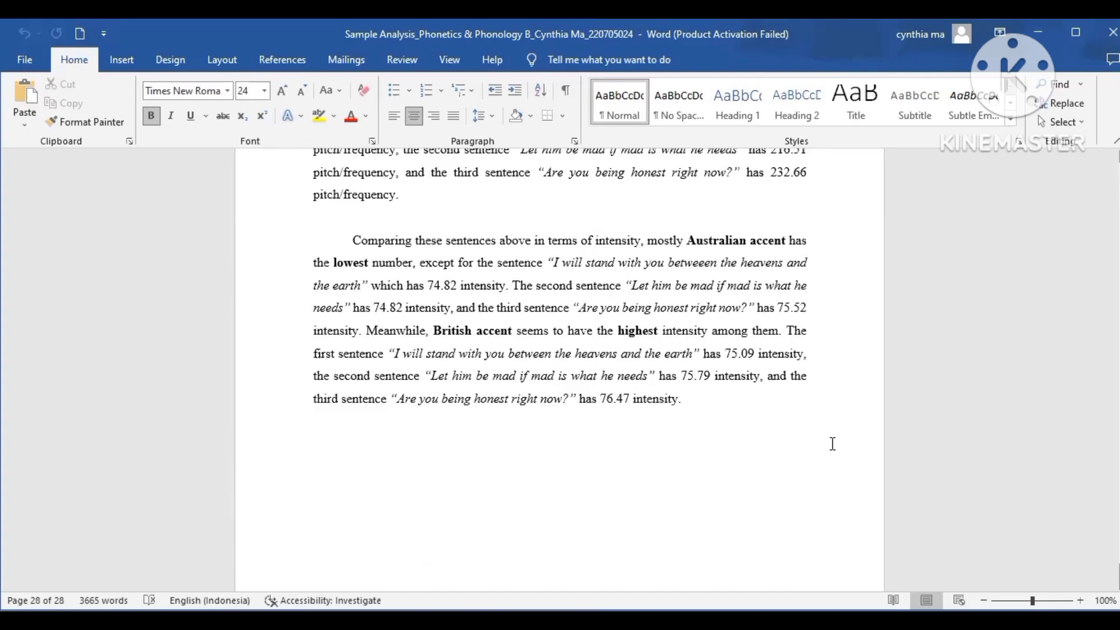